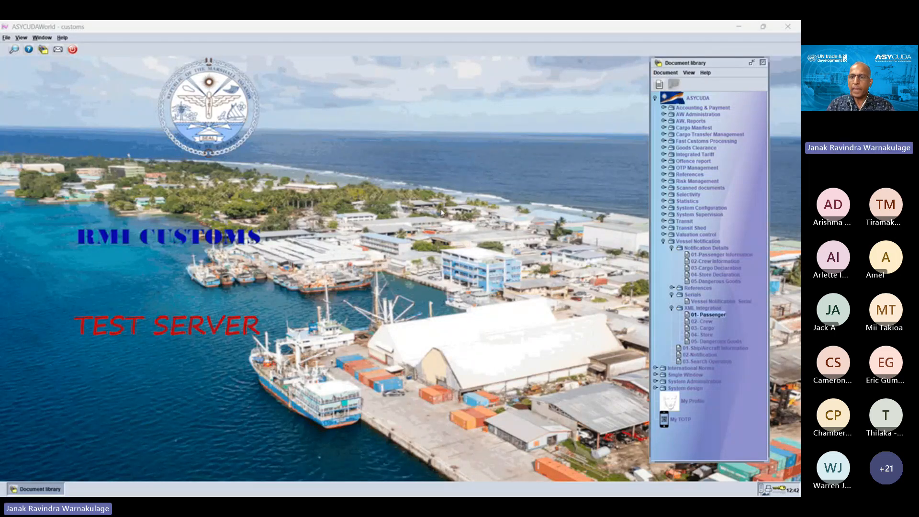
Step: Collapse the Vessel Notification folder and look inside the Cargo Manifest folder of the document library
{"action": "left_click", "coordinate": [664, 242]}
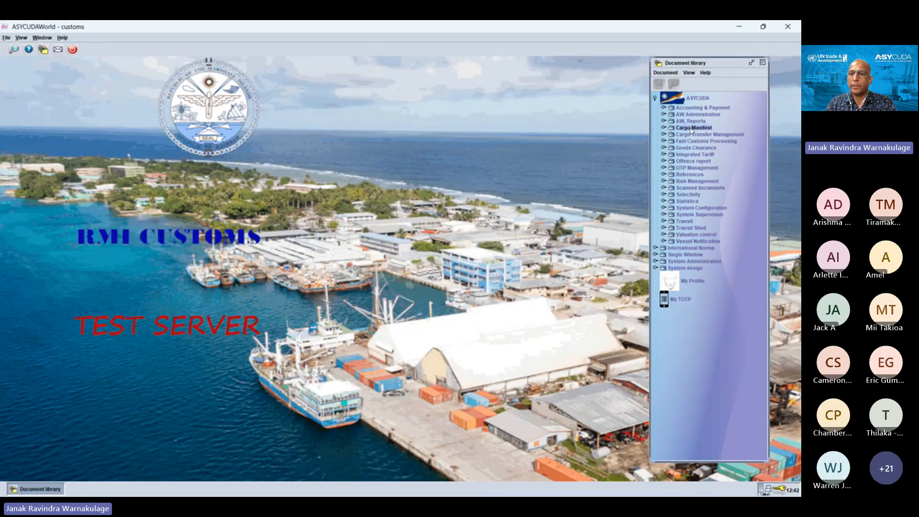
{"action": "left_click", "coordinate": [663, 128]}
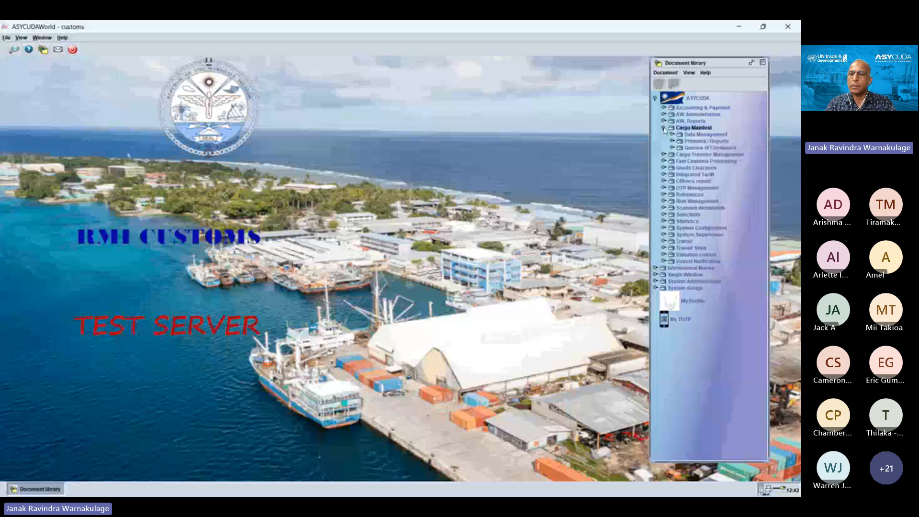
{"action": "left_click", "coordinate": [664, 128]}
{"action": "left_click", "coordinate": [663, 129]}
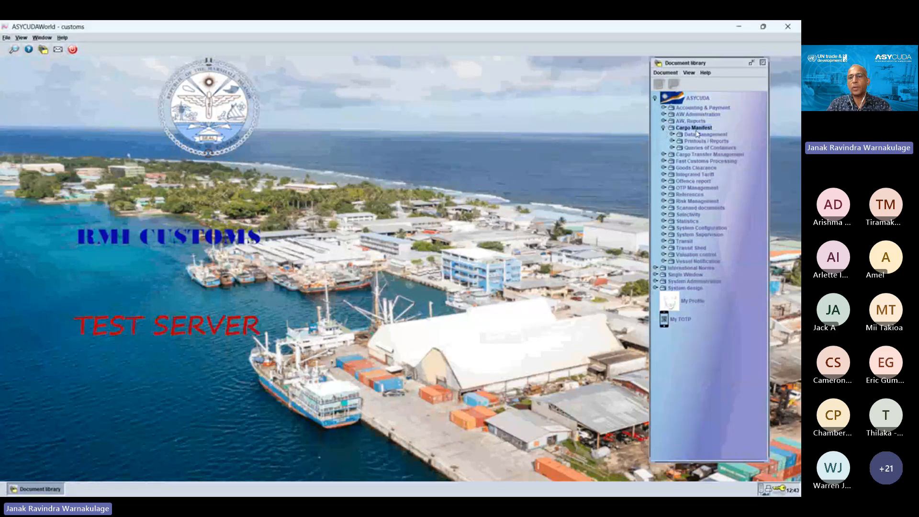
{"action": "left_click", "coordinate": [663, 128]}
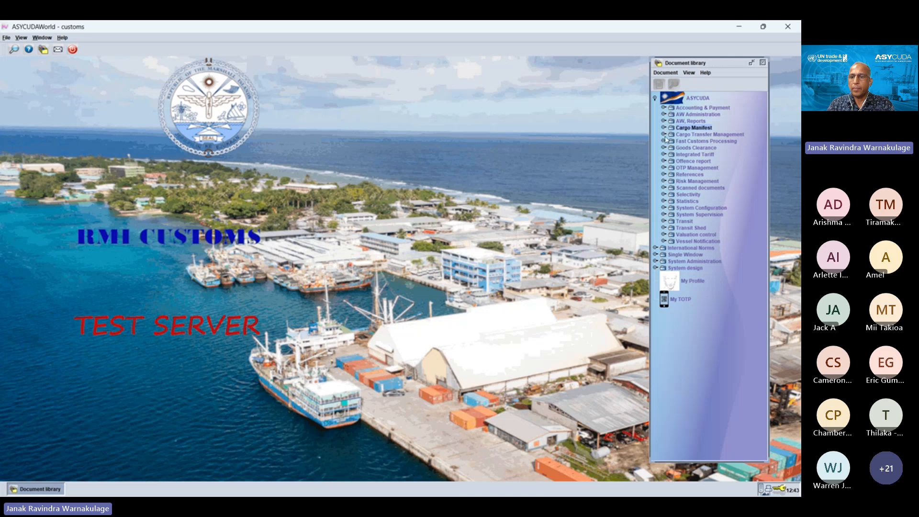
Step: Expand the Vessel Notification folder and point out its Ship/Aircraft Information and Notification documents
{"action": "left_click", "coordinate": [691, 242]}
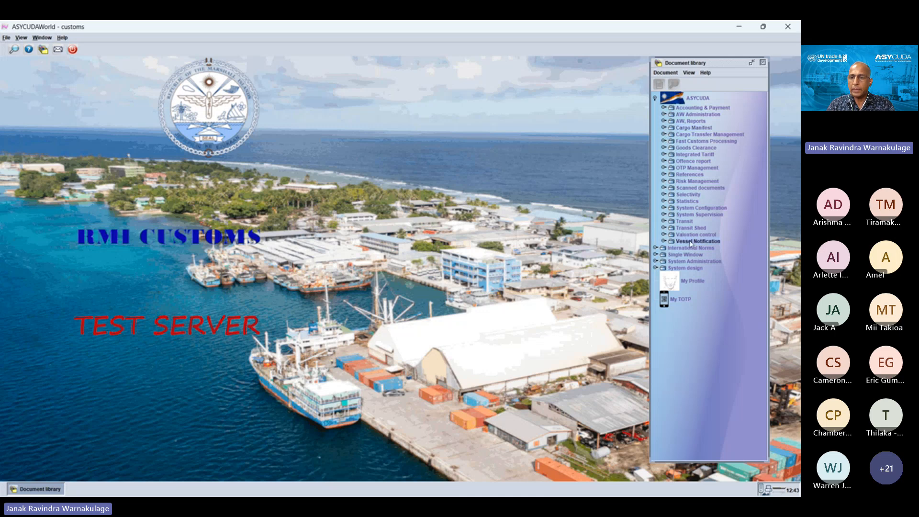
{"action": "left_click", "coordinate": [664, 242]}
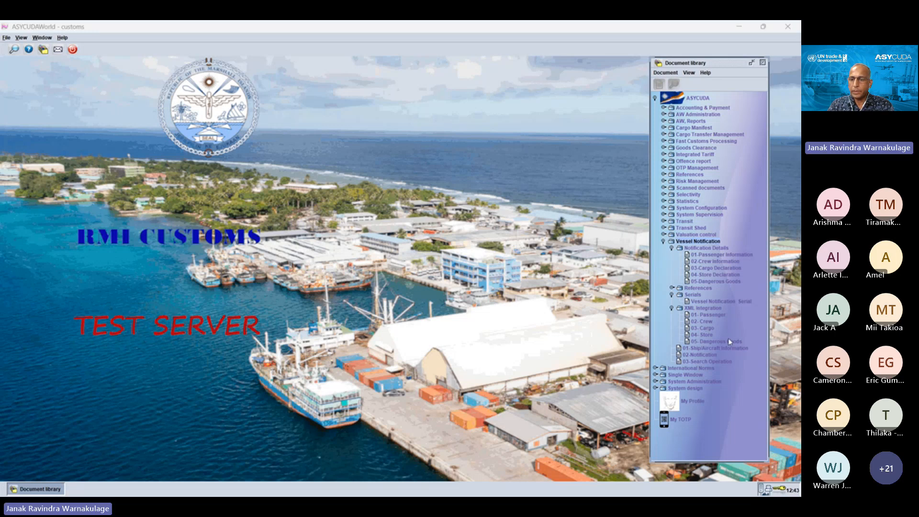
{"action": "left_click", "coordinate": [703, 349]}
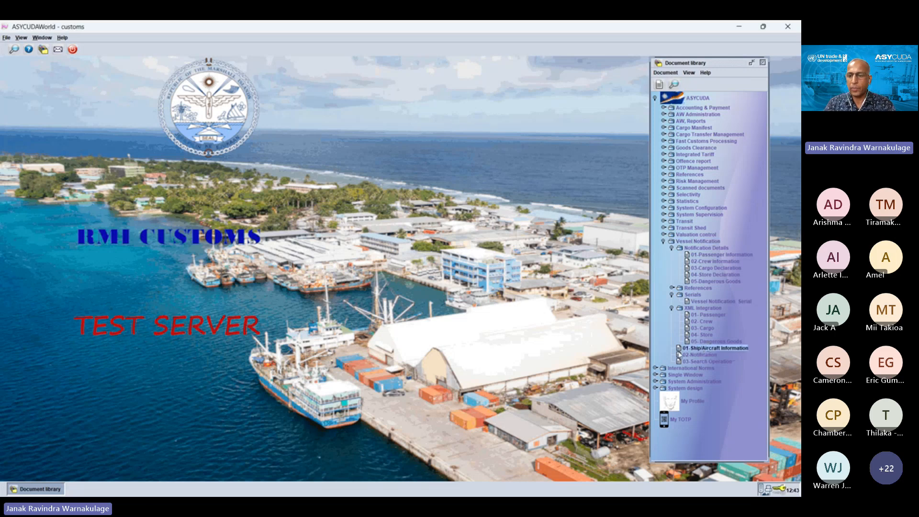
{"action": "left_click", "coordinate": [699, 356]}
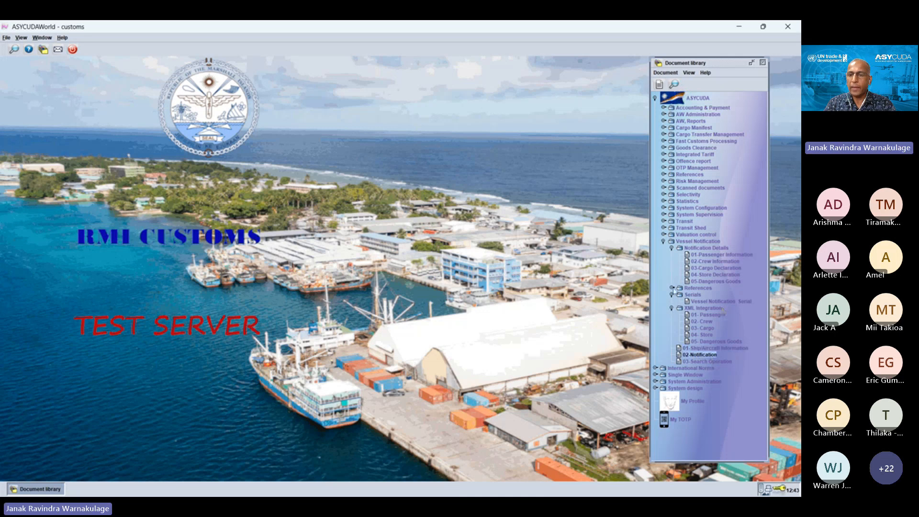
Step: Open the Scan Type Reference table for editing from the Vessel Notification references and maximize it
{"action": "left_click", "coordinate": [672, 288]}
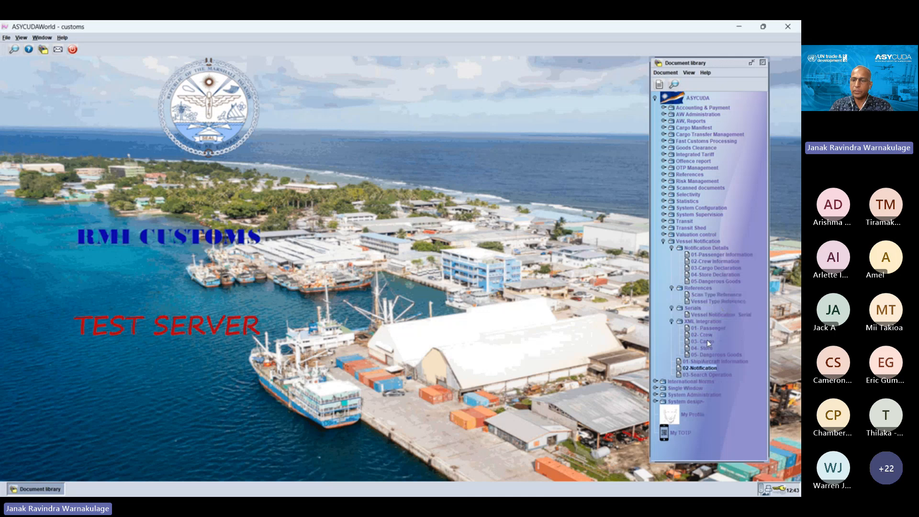
{"action": "left_click", "coordinate": [718, 295]}
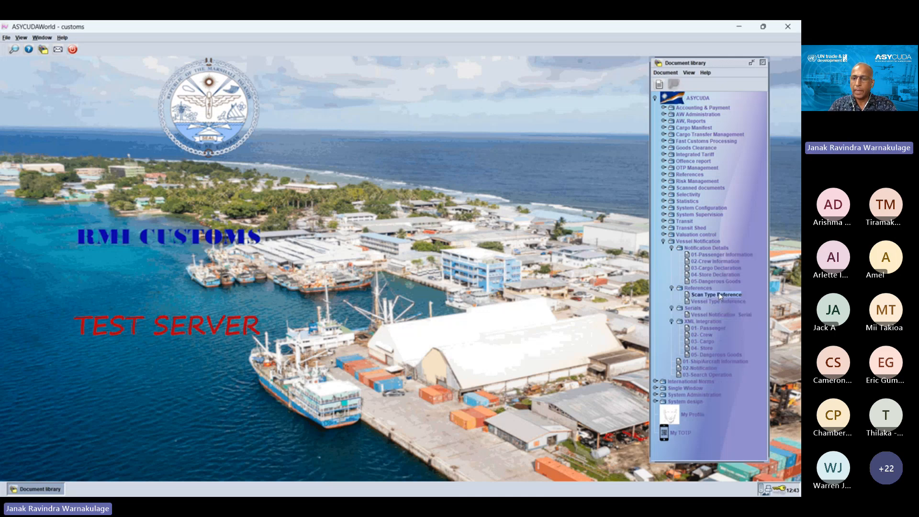
{"action": "right_click", "coordinate": [719, 296]}
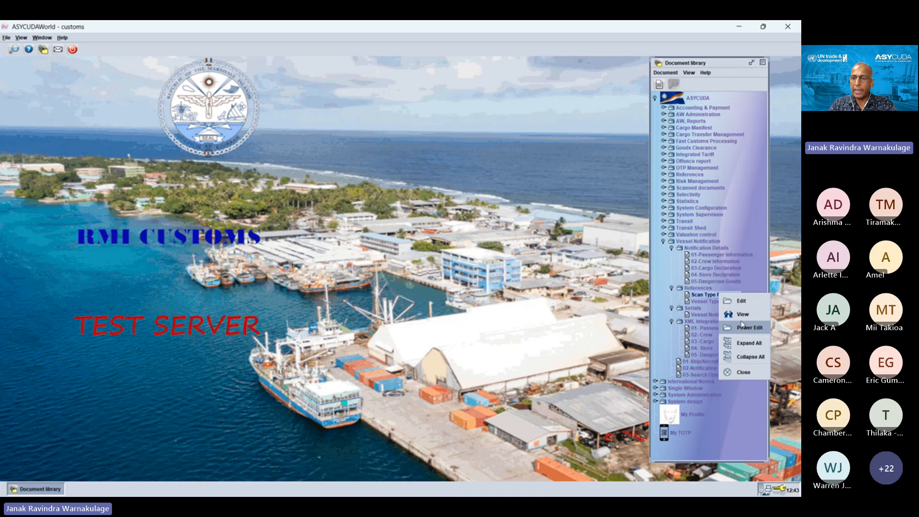
{"action": "left_click", "coordinate": [743, 326]}
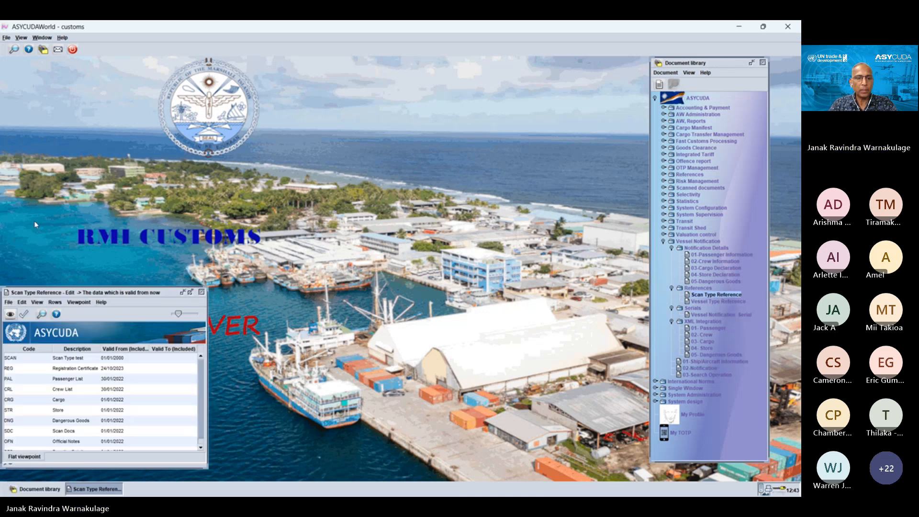
{"action": "left_click", "coordinate": [190, 292]}
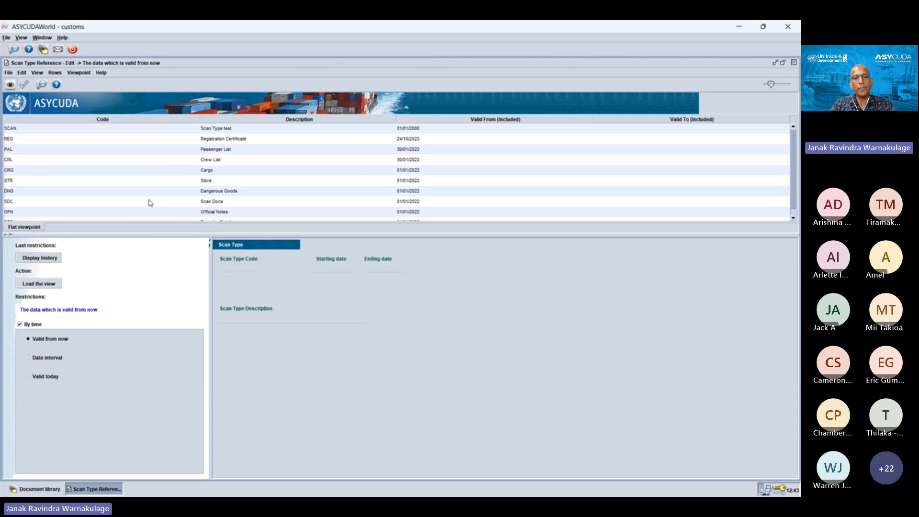
Step: Add a blank row to the Scan Type Reference table, review the existing codes and close the table unsaved
{"action": "left_click", "coordinate": [54, 73]}
{"action": "left_click", "coordinate": [62, 83]}
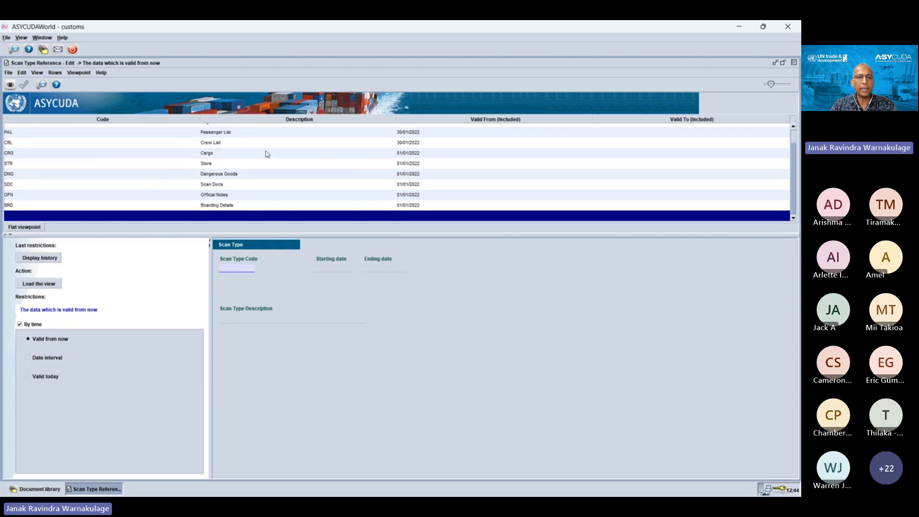
{"action": "scroll", "coordinate": [233, 158], "scroll_direction": "up", "scroll_amount": 2}
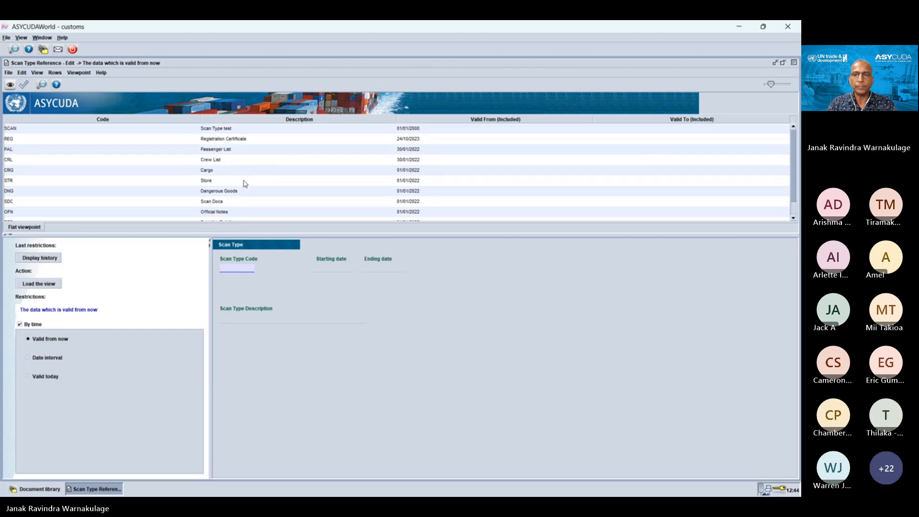
{"action": "left_click", "coordinate": [794, 63]}
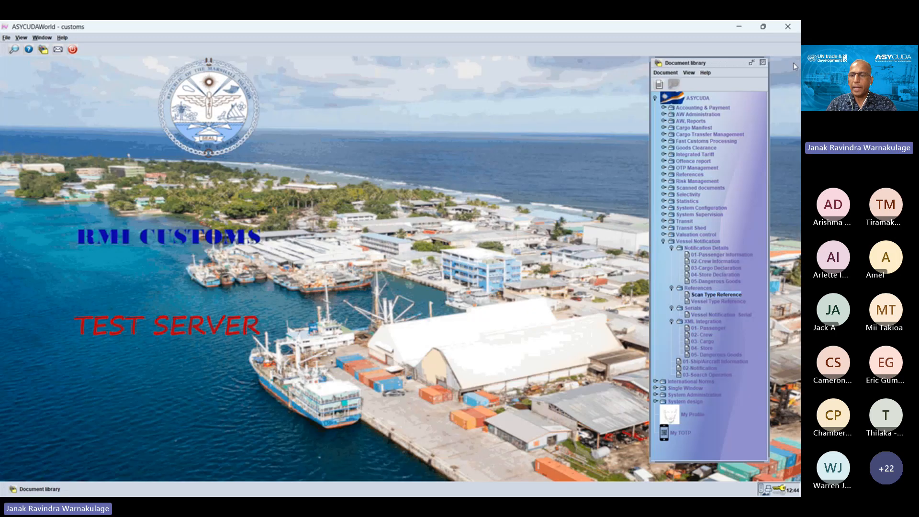
Step: Open the Vessel Type Reference table for editing, maximize it and enlarge the list area to show all rows
{"action": "right_click", "coordinate": [725, 305]}
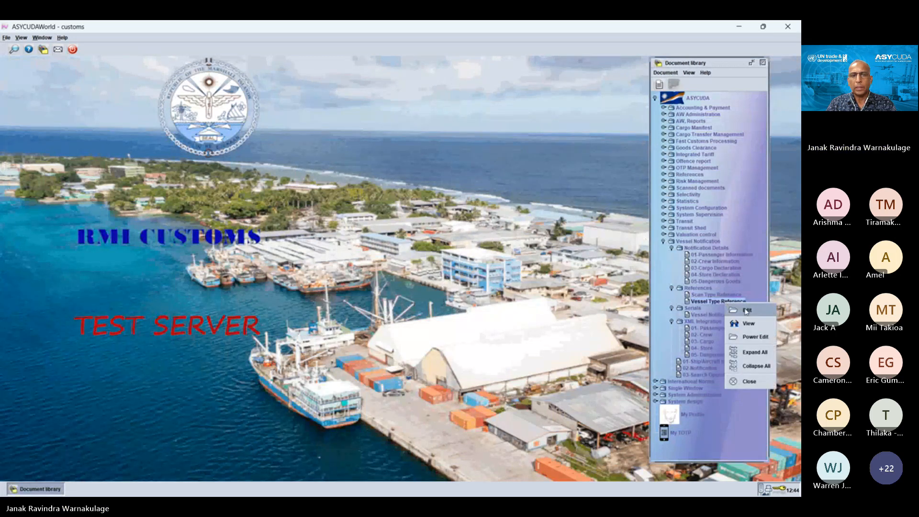
{"action": "left_click", "coordinate": [746, 310]}
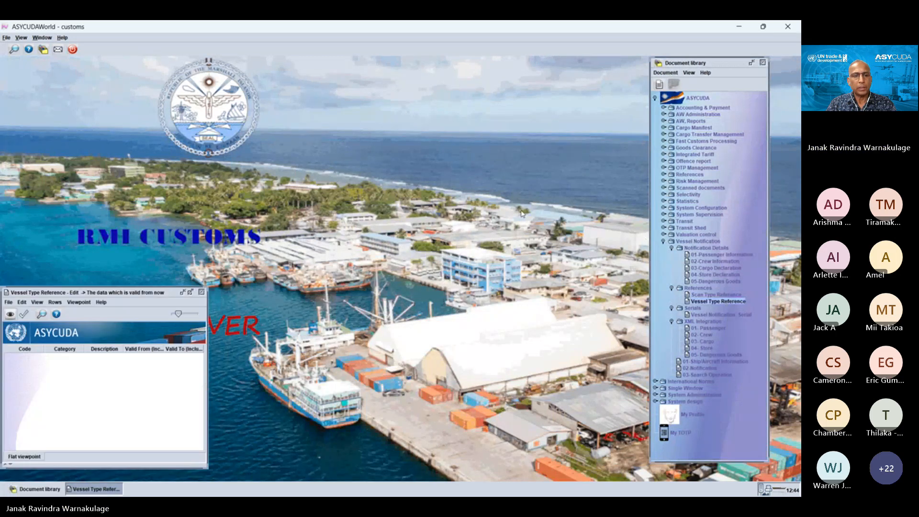
{"action": "left_click", "coordinate": [190, 292]}
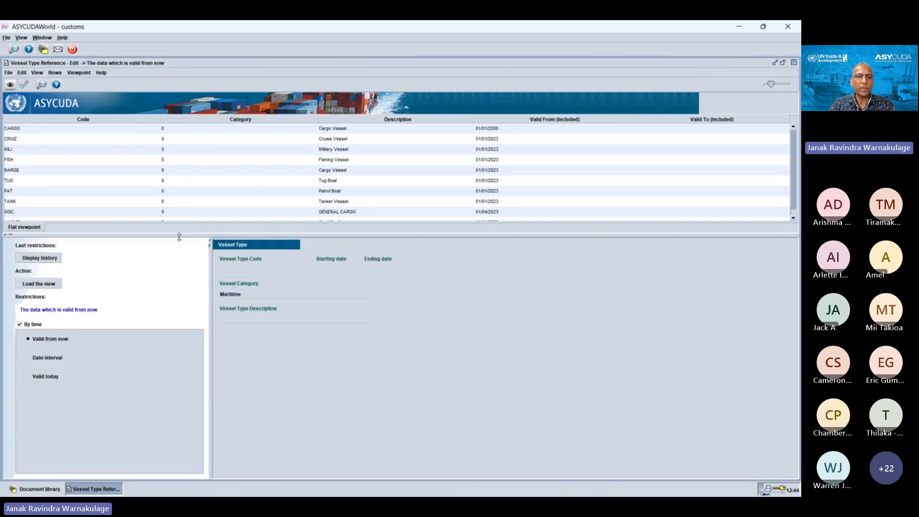
{"action": "left_click_drag", "start_coordinate": [179, 237], "coordinate": [182, 274]}
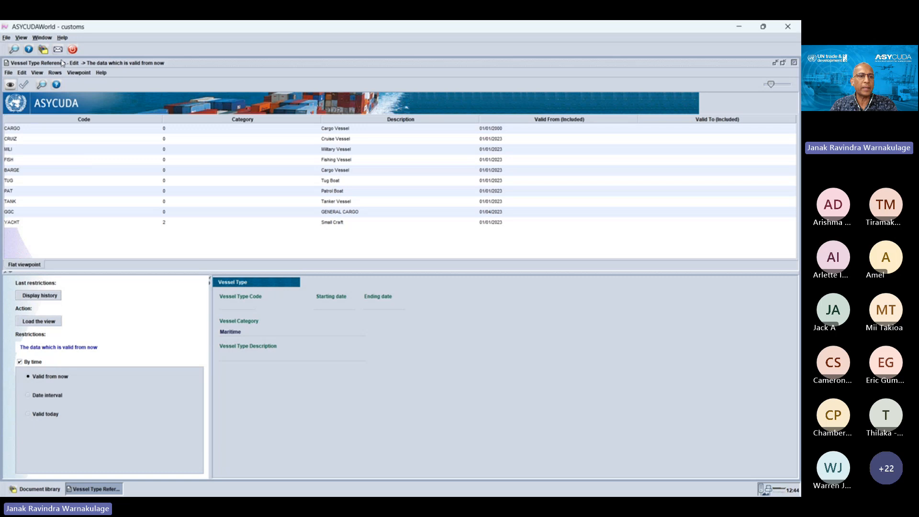
Step: Insert a blank vessel type row, review the CARGO, FISH, CRUIZ and TANK entries, and close the table unsaved
{"action": "left_click", "coordinate": [54, 73]}
{"action": "left_click", "coordinate": [63, 85]}
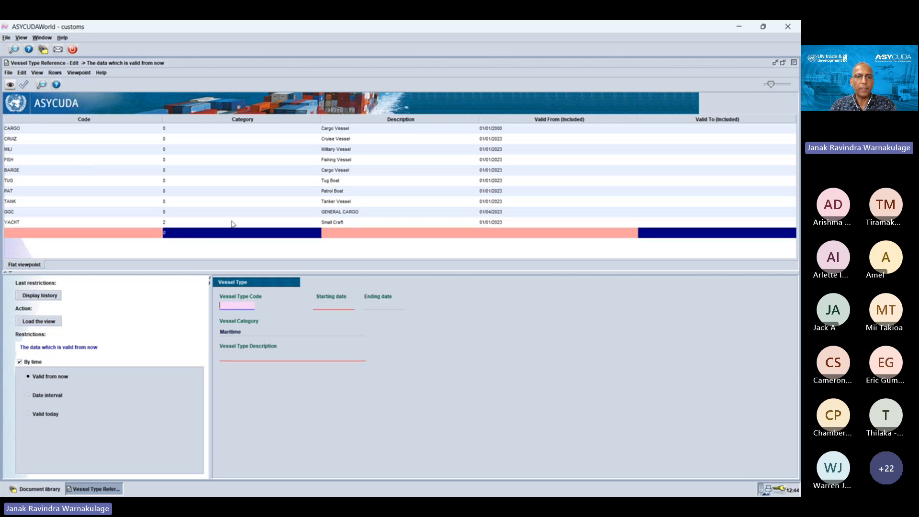
{"action": "left_click", "coordinate": [32, 128]}
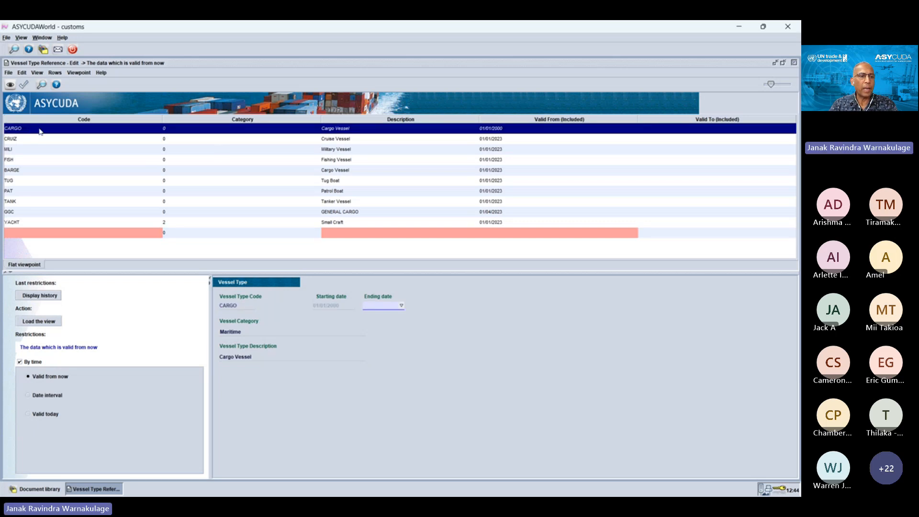
{"action": "left_click", "coordinate": [19, 160]}
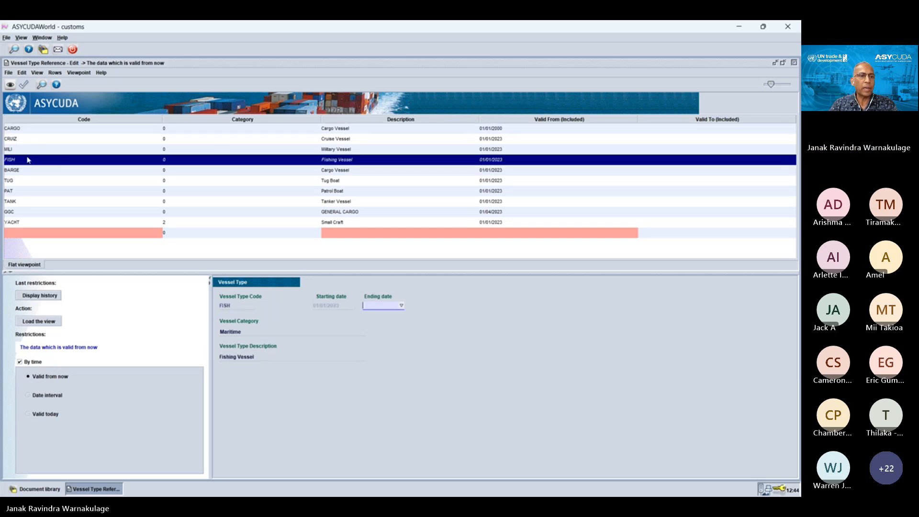
{"action": "left_click", "coordinate": [16, 141]}
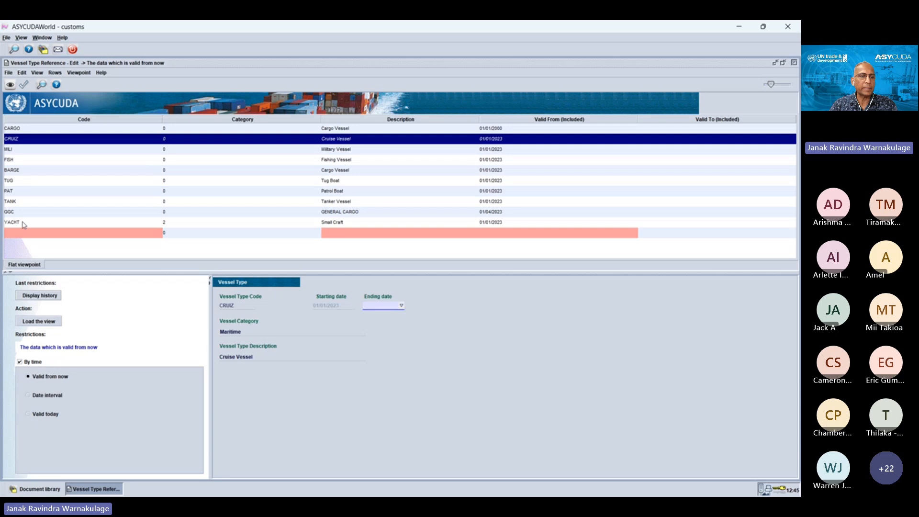
{"action": "left_click", "coordinate": [21, 204]}
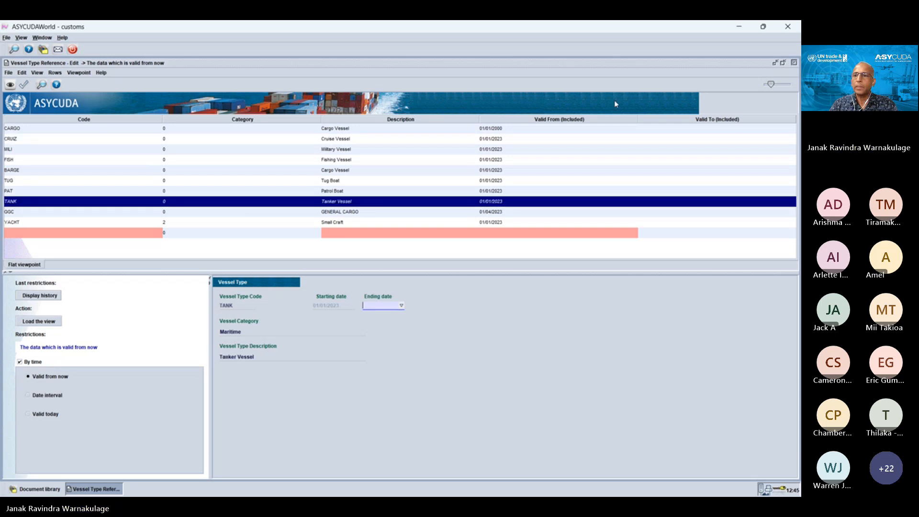
{"action": "left_click", "coordinate": [794, 63]}
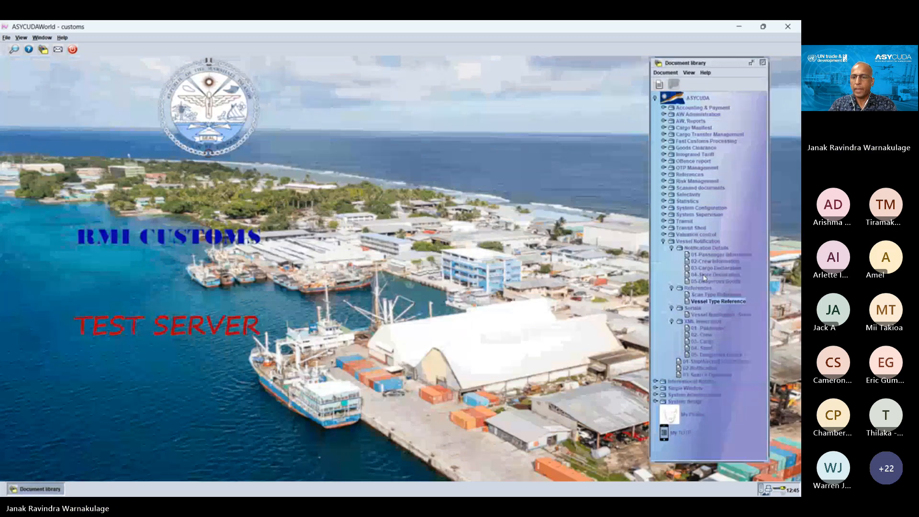
Step: Create a new Ship/Aircraft Information document and verify the empty form to reveal its mandatory fields
{"action": "left_click", "coordinate": [671, 287]}
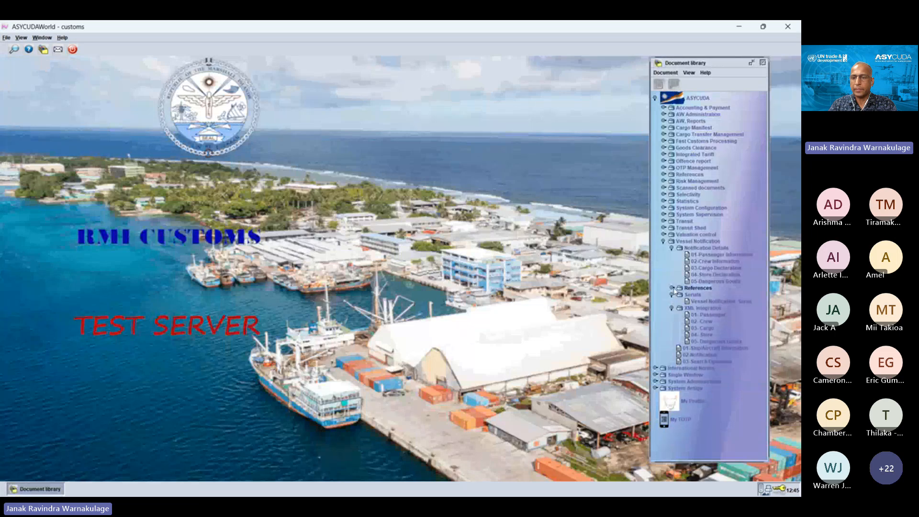
{"action": "right_click", "coordinate": [719, 346]}
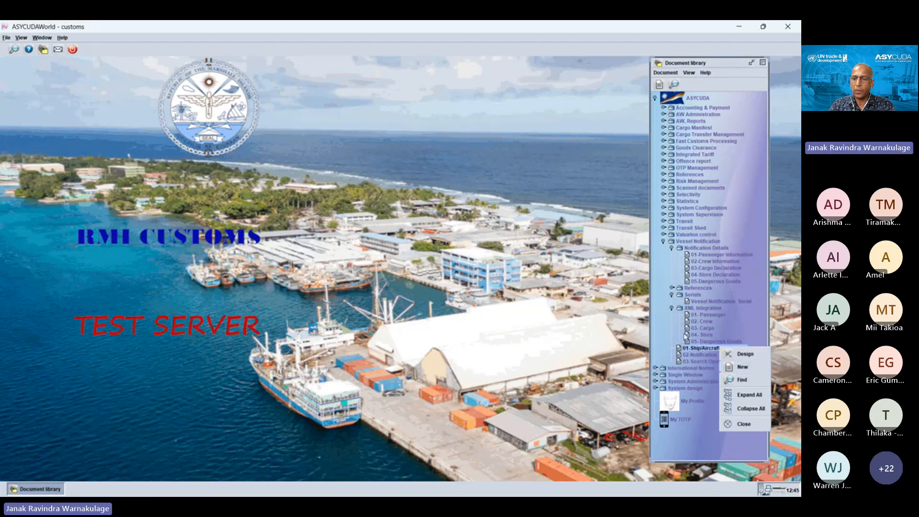
{"action": "left_click", "coordinate": [739, 367]}
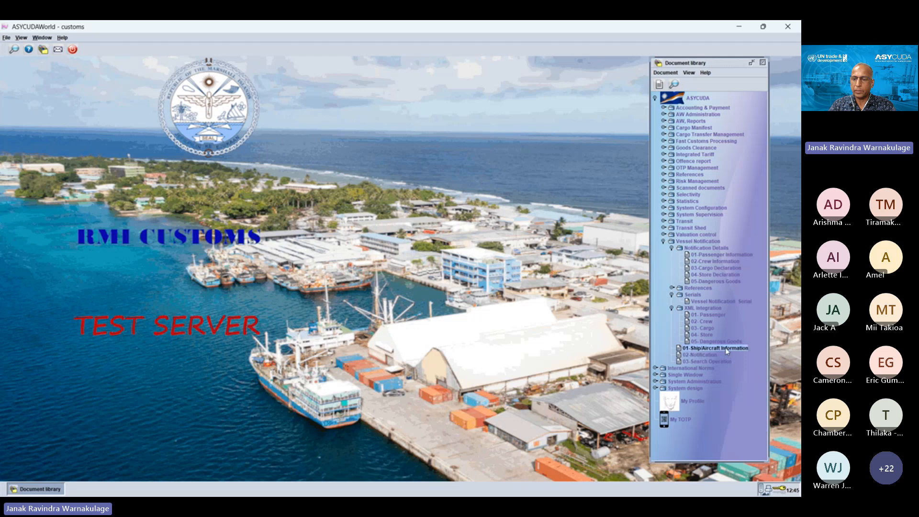
{"action": "right_click", "coordinate": [727, 349]}
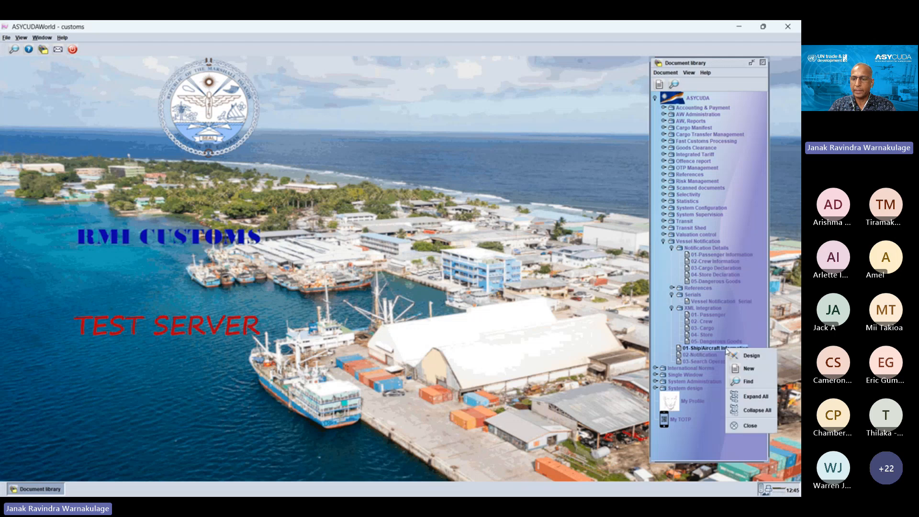
{"action": "left_click", "coordinate": [743, 368]}
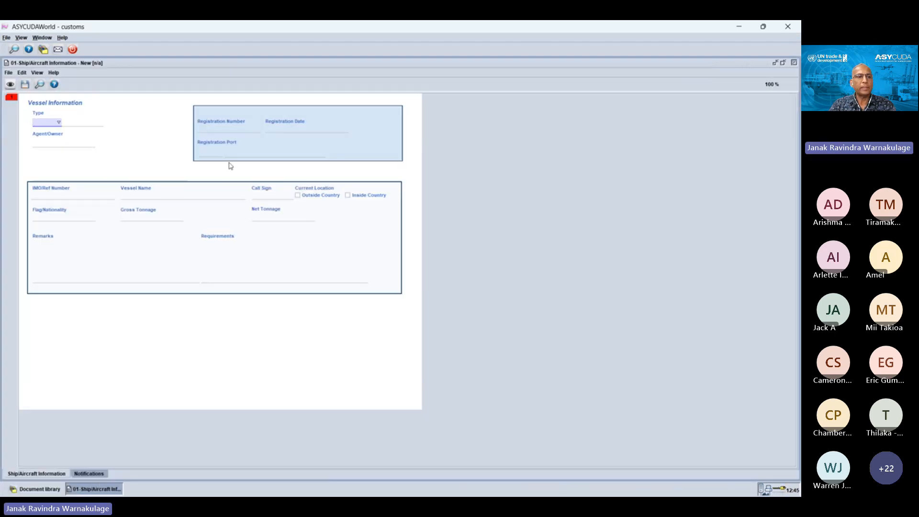
{"action": "left_click", "coordinate": [10, 85]}
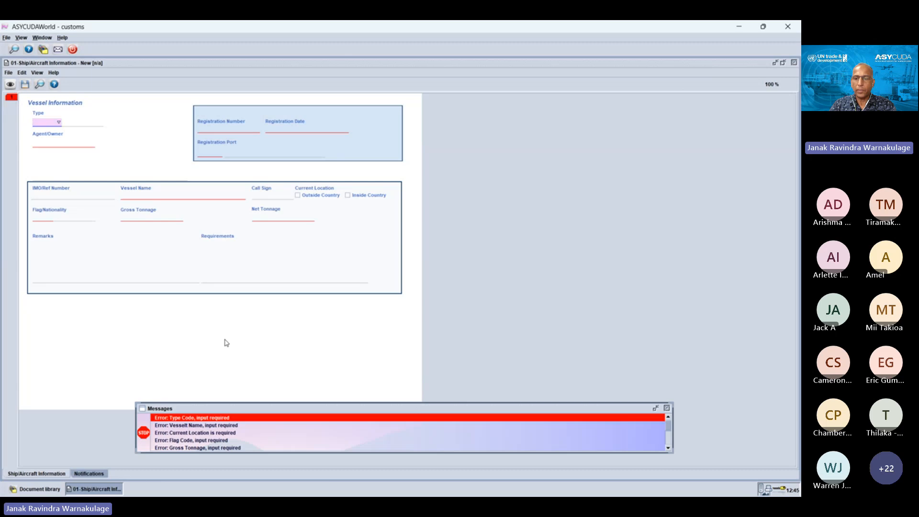
{"action": "left_click", "coordinate": [667, 408]}
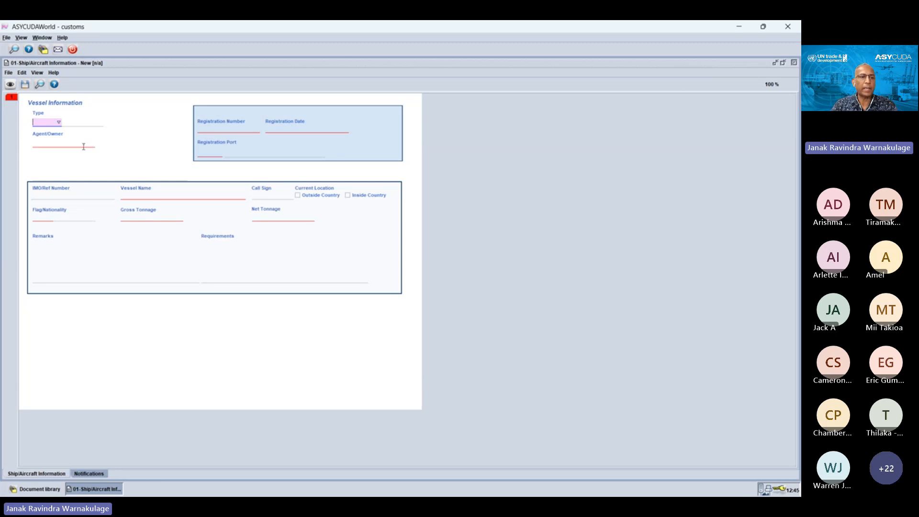
Step: Choose BARGE as the vessel type in the new Ship/Aircraft Information form, and close the form discarding the changes
{"action": "left_click", "coordinate": [58, 122]}
{"action": "left_click", "coordinate": [58, 132]}
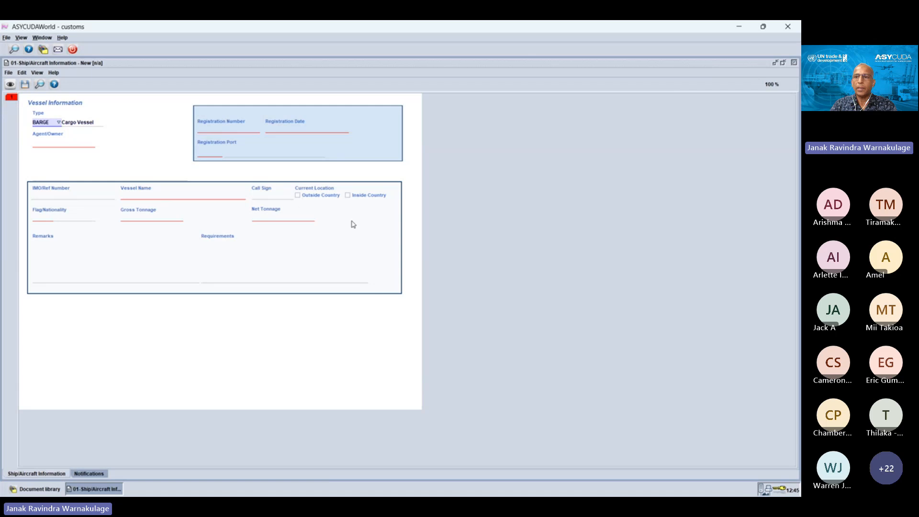
{"action": "left_click", "coordinate": [793, 65]}
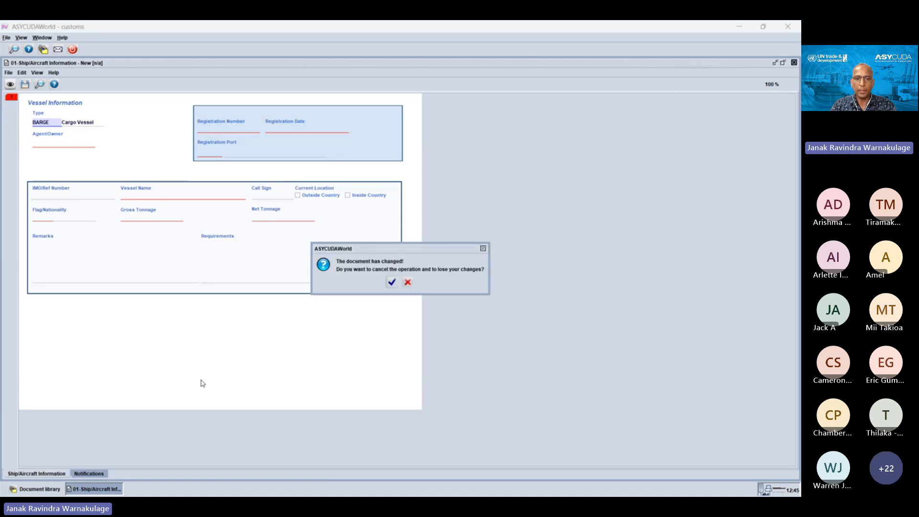
{"action": "left_click", "coordinate": [392, 282]}
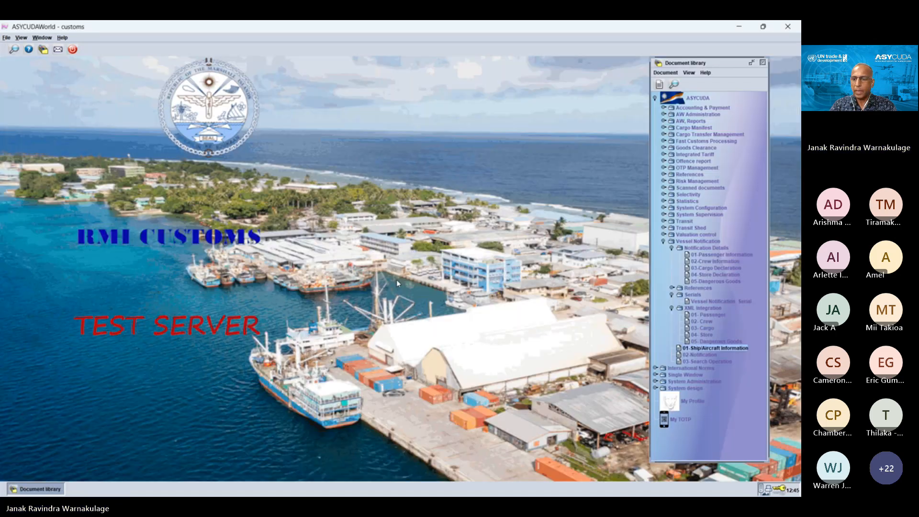
Step: Find all existing Ship/Aircraft Information documents without setting any selection criteria
{"action": "left_click", "coordinate": [711, 356]}
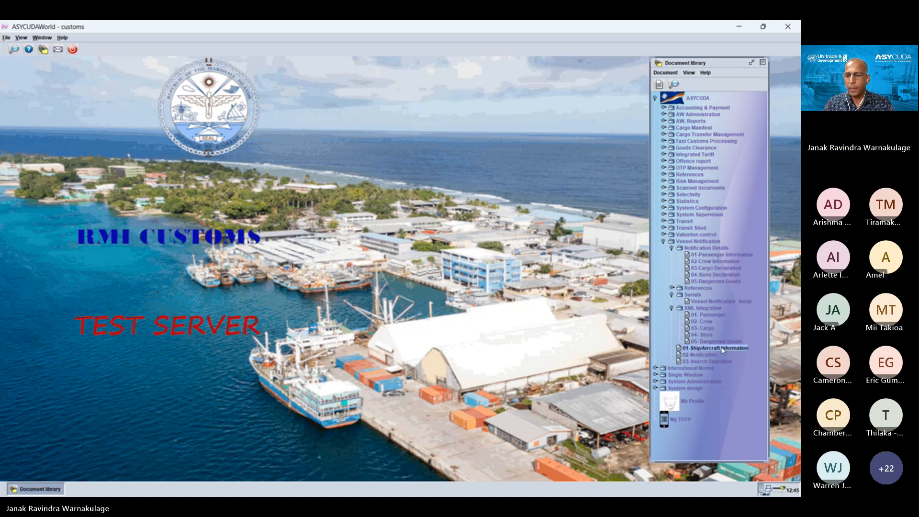
{"action": "right_click", "coordinate": [726, 348]}
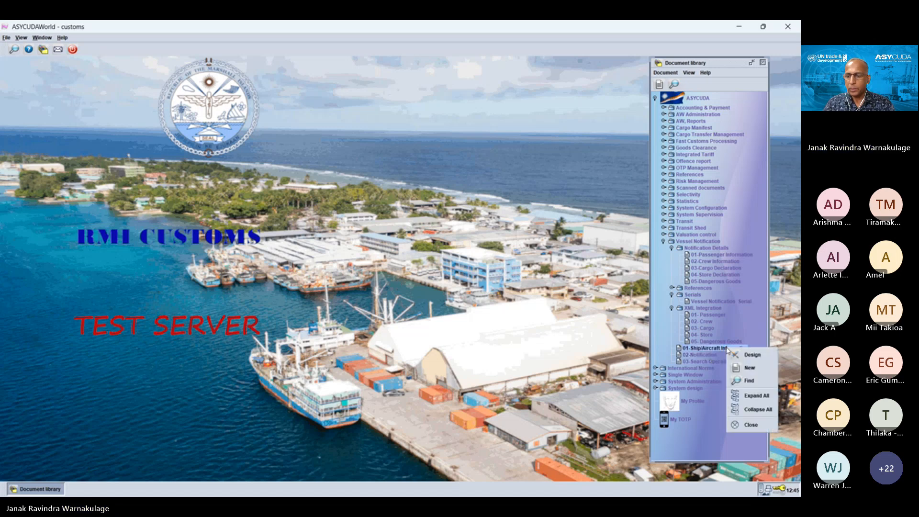
{"action": "left_click", "coordinate": [748, 380]}
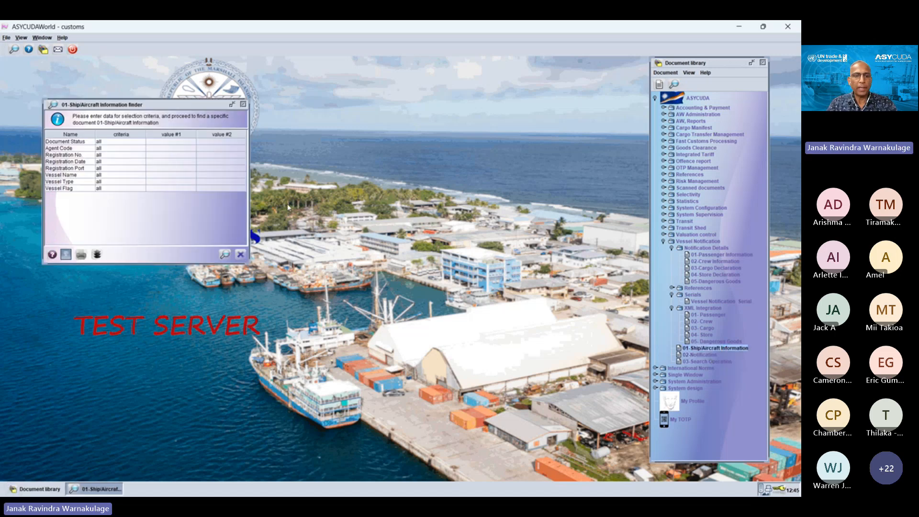
{"action": "left_click", "coordinate": [225, 254]}
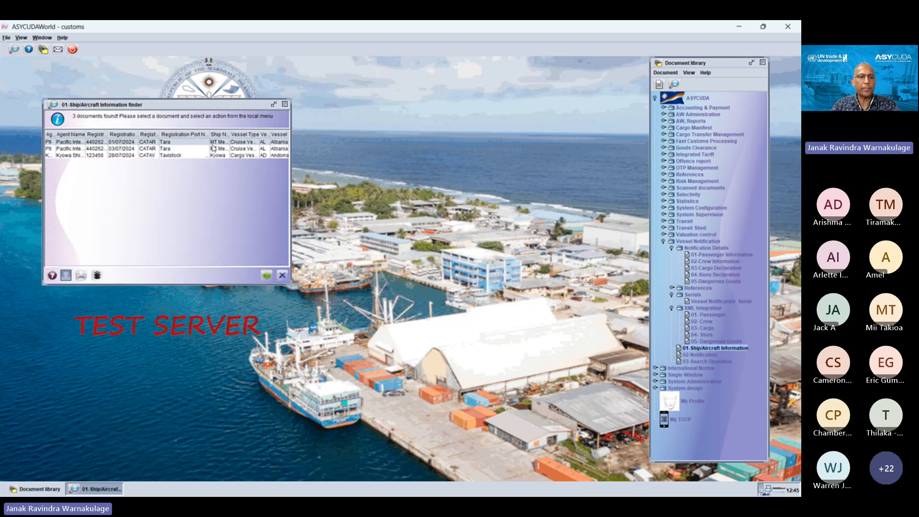
Step: View the Kyowa cargo vessel registration from the finder results and close the document
{"action": "right_click", "coordinate": [153, 156]}
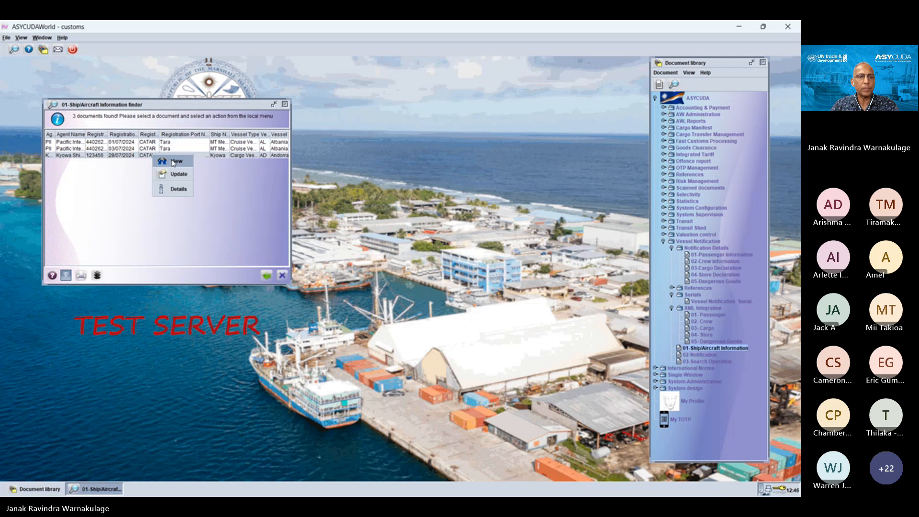
{"action": "left_click", "coordinate": [132, 153]}
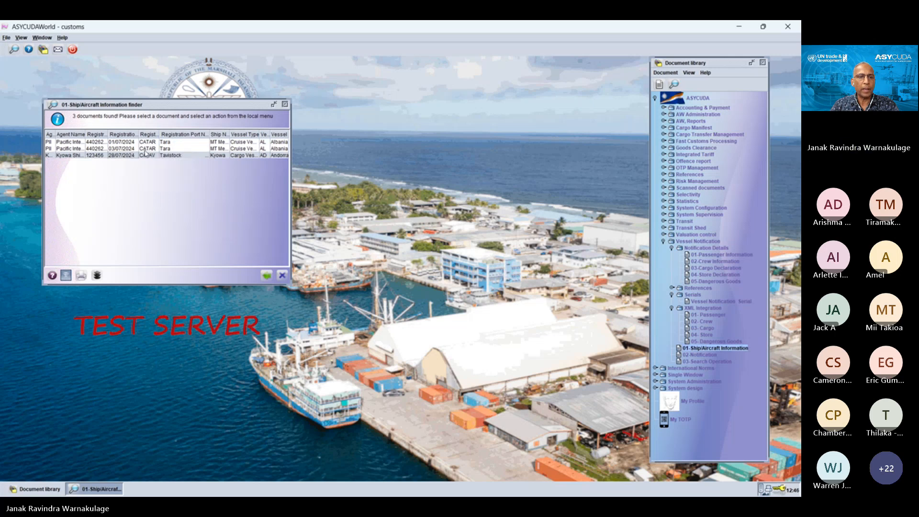
{"action": "right_click", "coordinate": [146, 154]}
{"action": "left_click", "coordinate": [181, 160]}
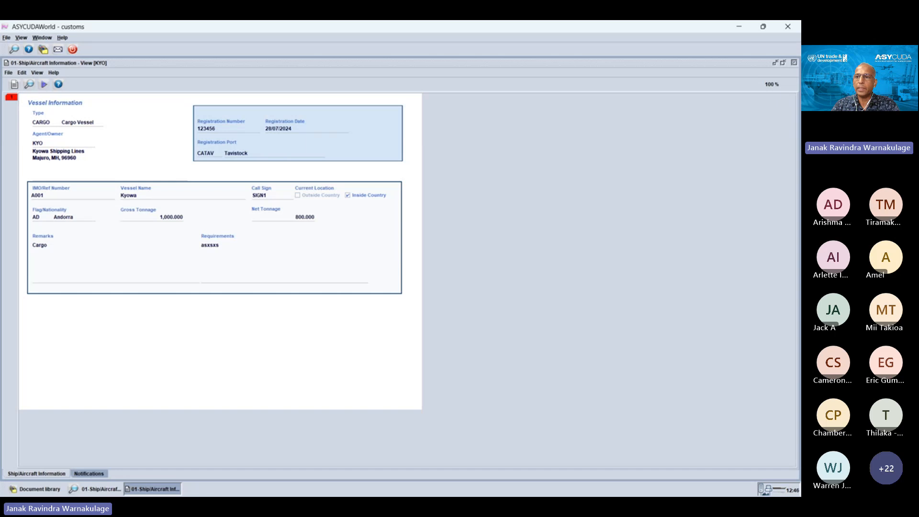
{"action": "left_click", "coordinate": [794, 63]}
Step: Open the Kyowa record's detail information, select version 1 in its transaction history, and close the details
{"action": "right_click", "coordinate": [195, 158]}
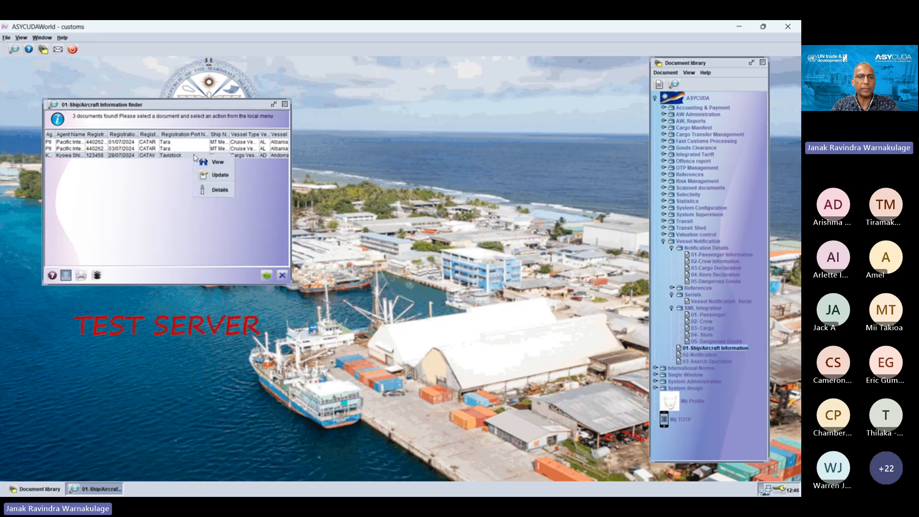
{"action": "left_click", "coordinate": [222, 190]}
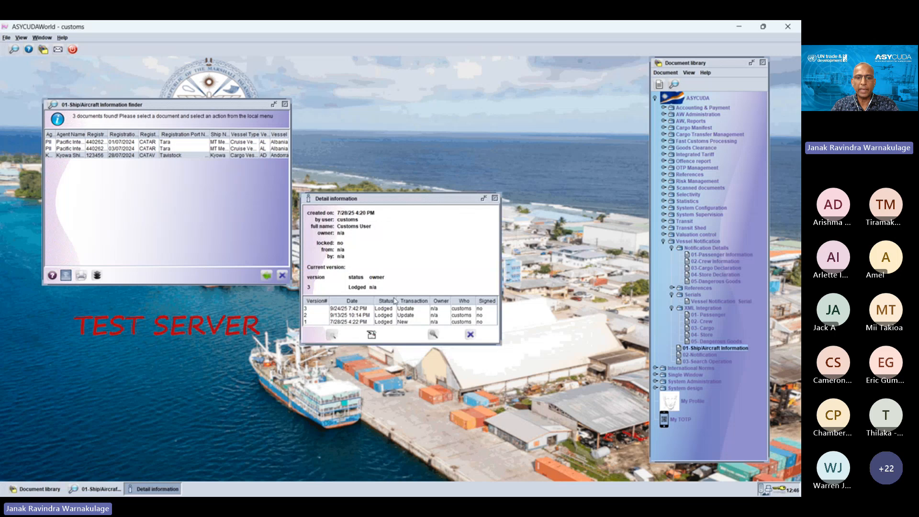
{"action": "left_click", "coordinate": [396, 321]}
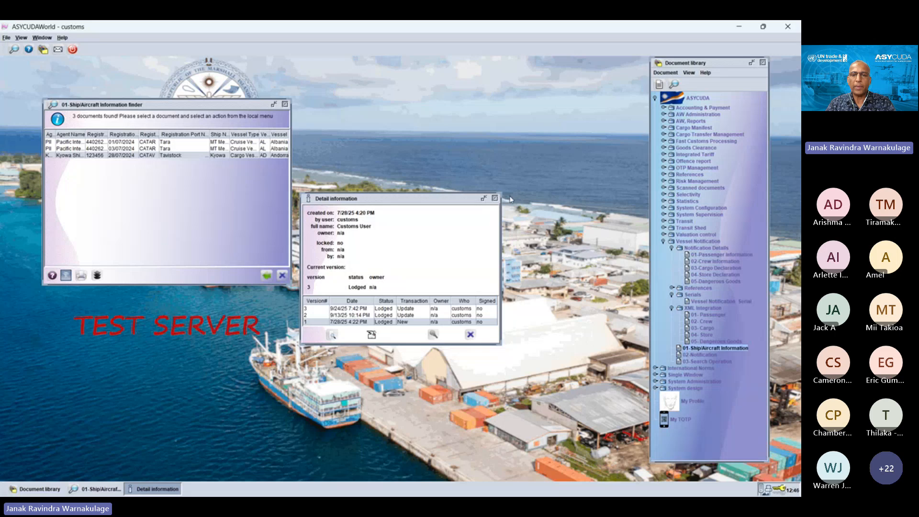
{"action": "left_click", "coordinate": [495, 199]}
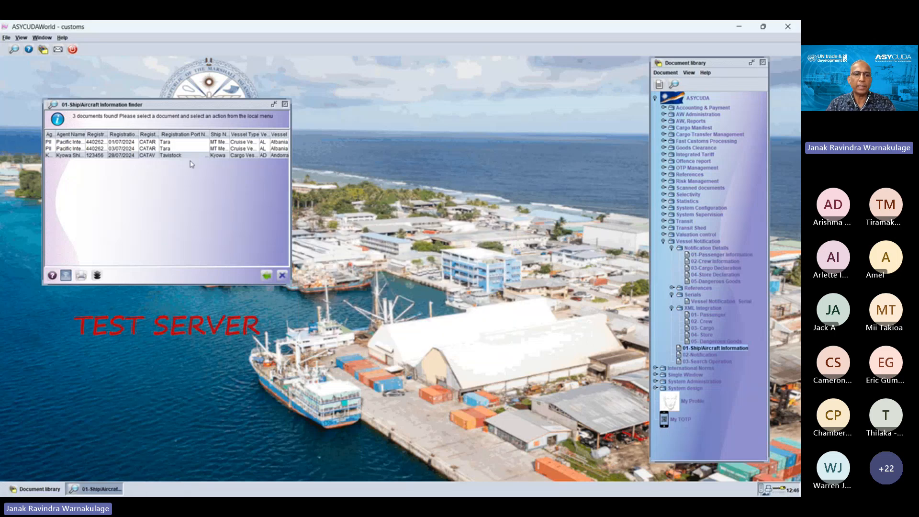
Step: Reopen the Kyowa registration in view mode to examine its vessel, tonnage and location fields, and close it
{"action": "right_click", "coordinate": [194, 157]}
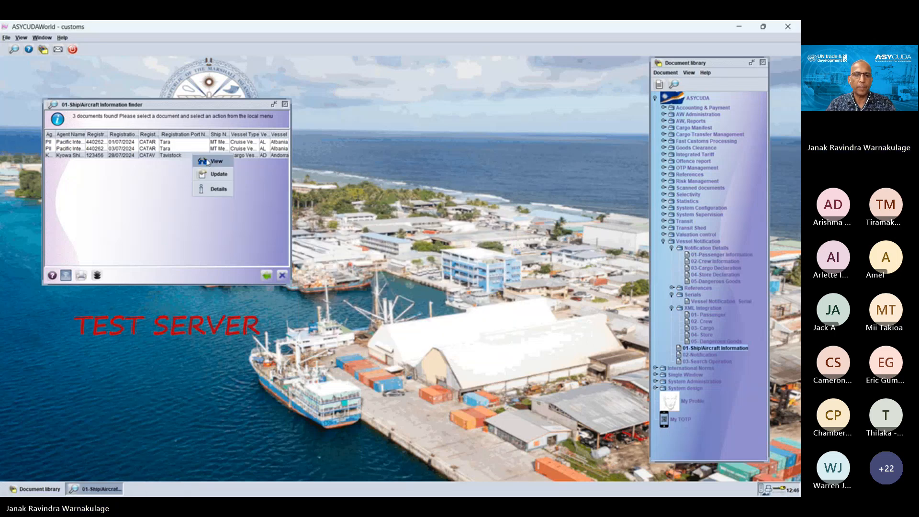
{"action": "left_click", "coordinate": [208, 162]}
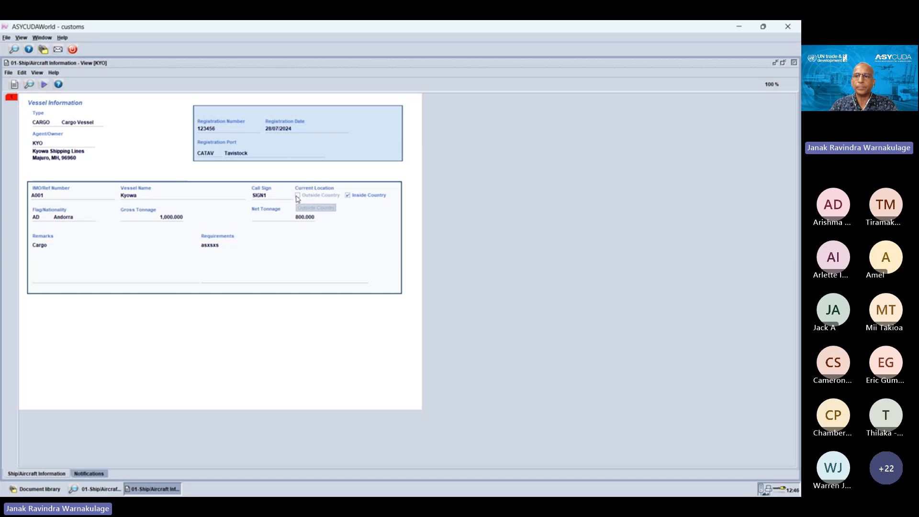
{"action": "left_click", "coordinate": [794, 63]}
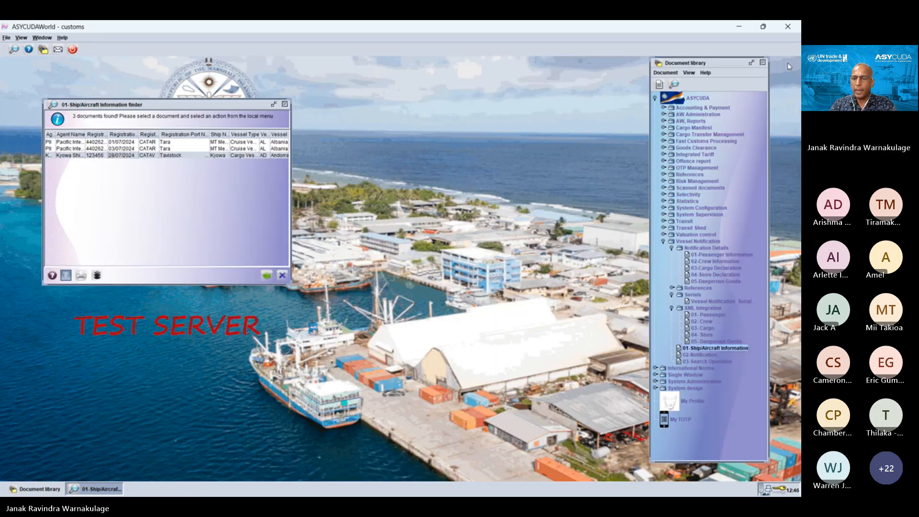
Step: Create a new 02-Notification document, verify the empty form to mark its mandatory fields, and dismiss the messages
{"action": "left_click", "coordinate": [715, 349]}
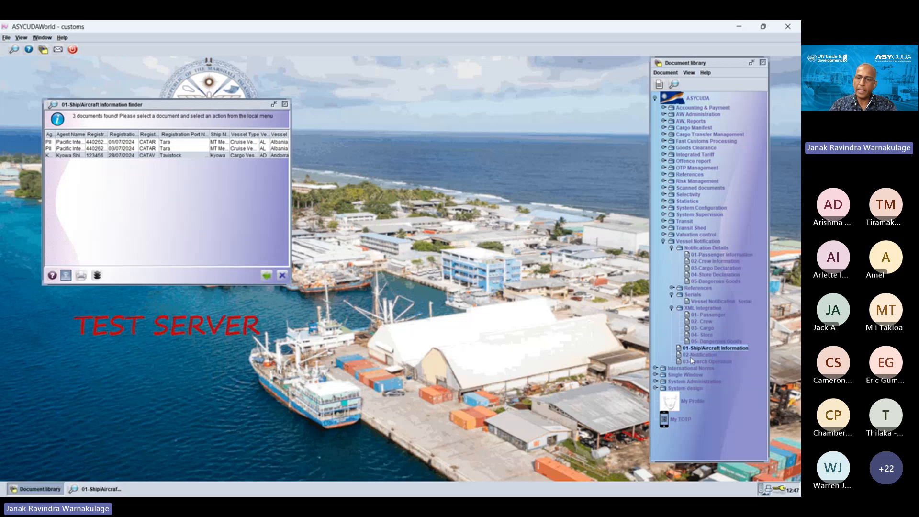
{"action": "left_click", "coordinate": [714, 356]}
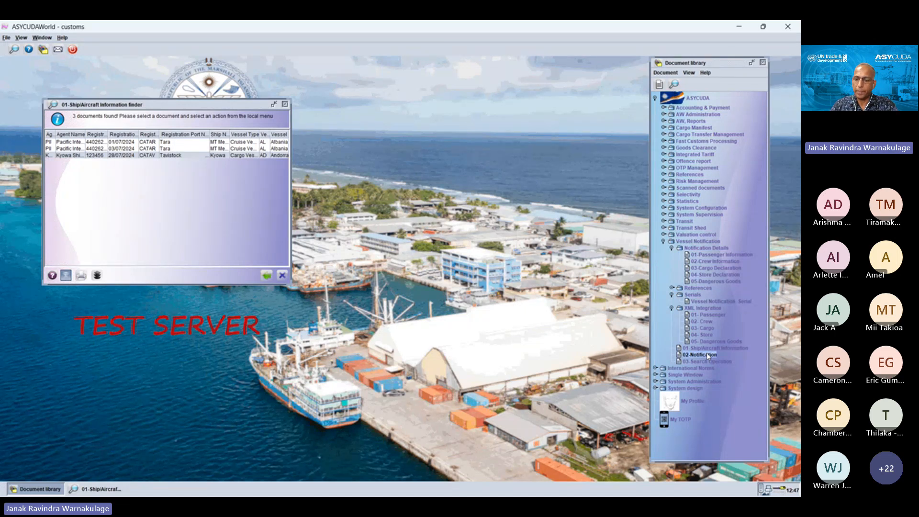
{"action": "right_click", "coordinate": [708, 355]}
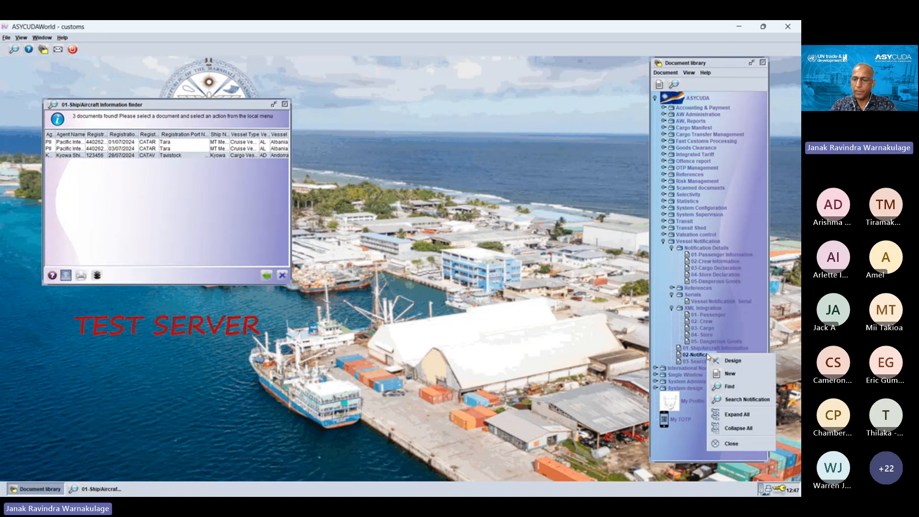
{"action": "left_click", "coordinate": [729, 374]}
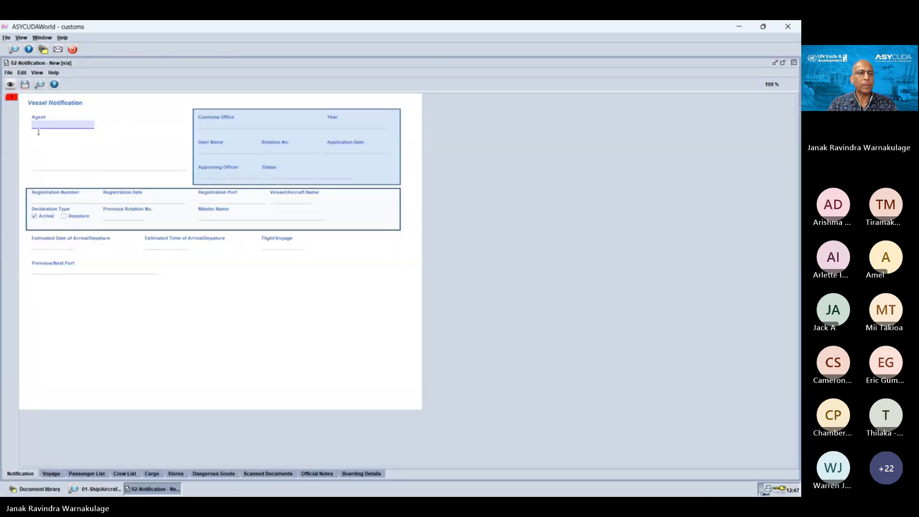
{"action": "left_click", "coordinate": [10, 83]}
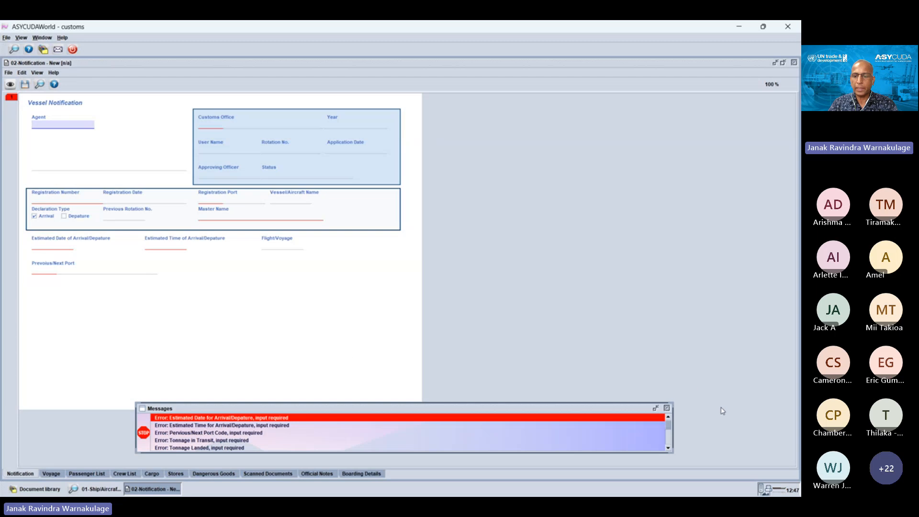
{"action": "left_click", "coordinate": [667, 408]}
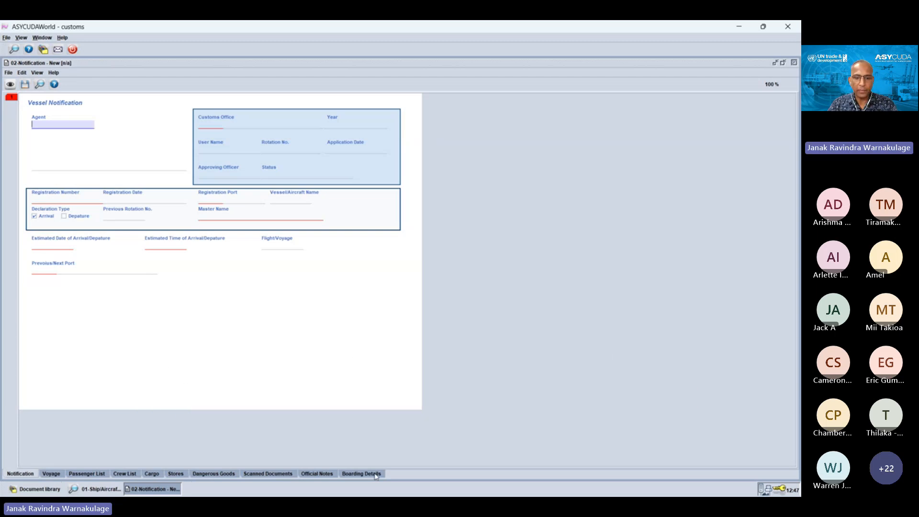
Step: Look through the notification's Voyage, Passenger List, Crew List, Cargo and Stores pages, and close the document unsaved
{"action": "left_click", "coordinate": [53, 474]}
{"action": "left_click", "coordinate": [88, 474]}
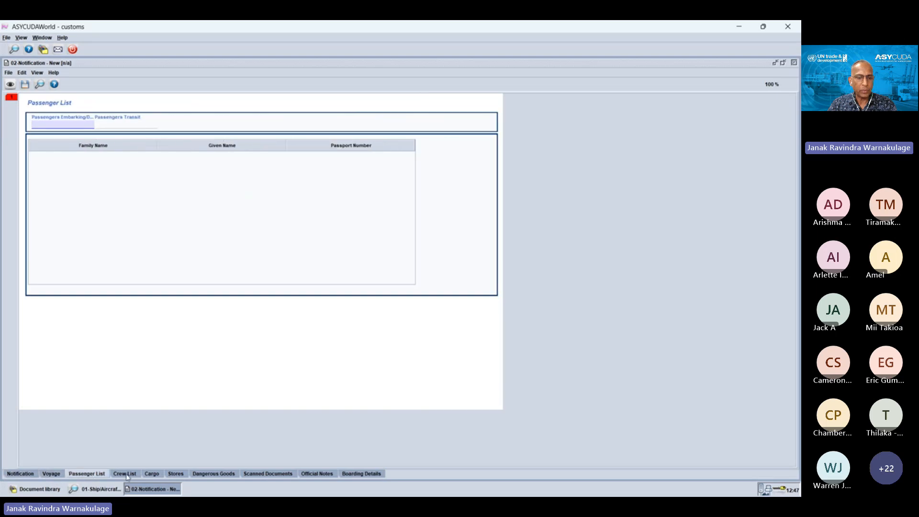
{"action": "left_click", "coordinate": [127, 475]}
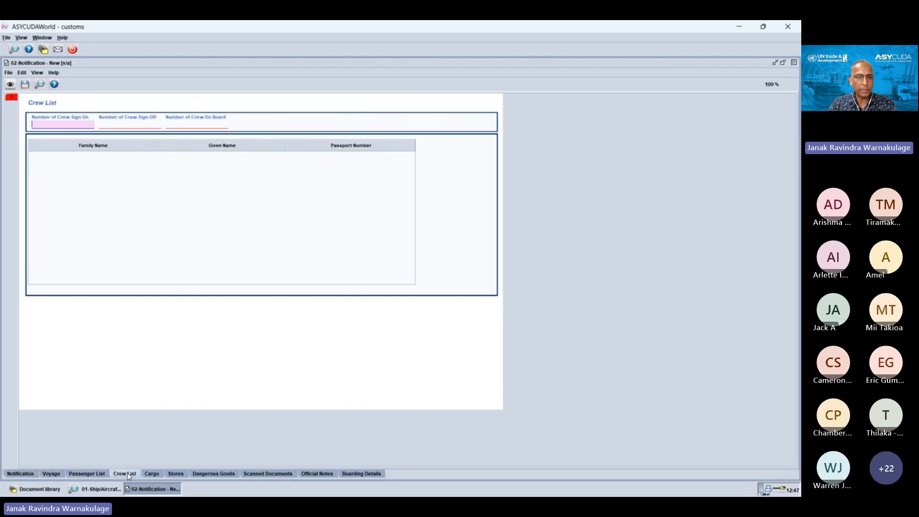
{"action": "left_click", "coordinate": [152, 474]}
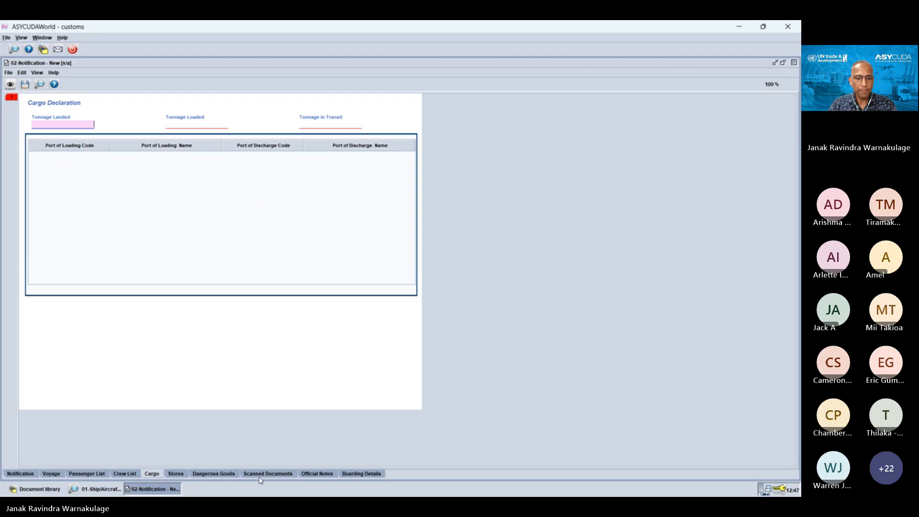
{"action": "left_click", "coordinate": [177, 474]}
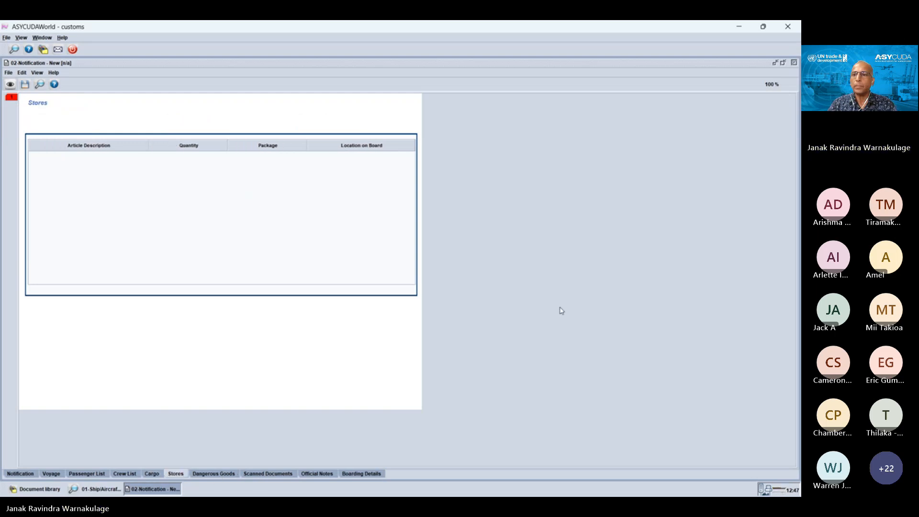
{"action": "left_click", "coordinate": [794, 62]}
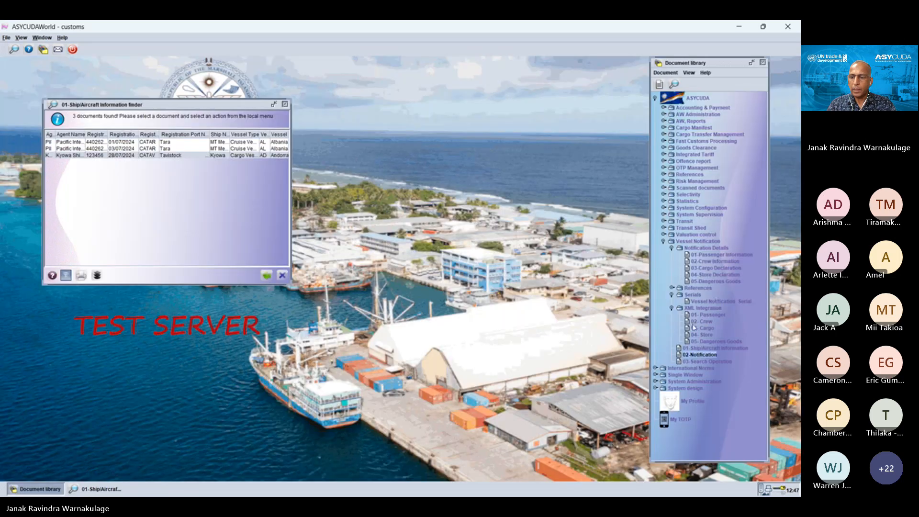
Step: Find all existing 02-Notification documents without criteria, and enlarge the finder window to show the result columns more fully
{"action": "right_click", "coordinate": [714, 357]}
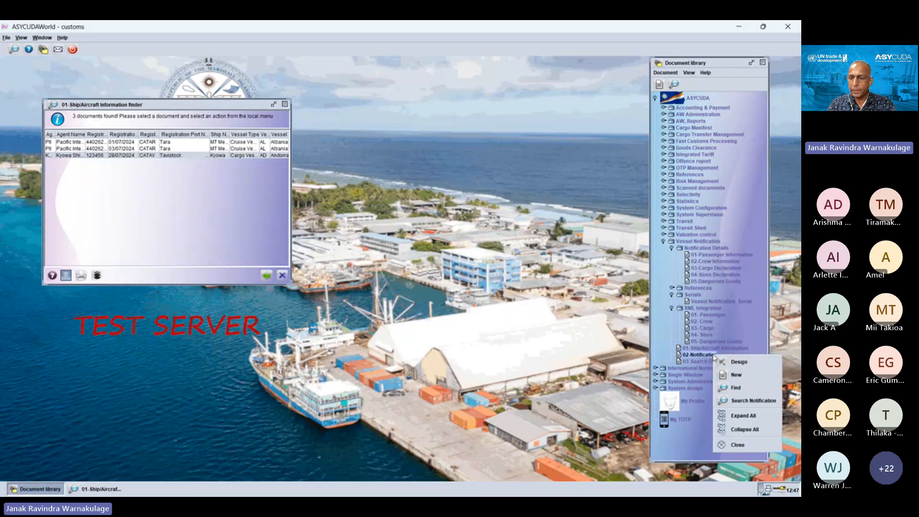
{"action": "left_click", "coordinate": [735, 388]}
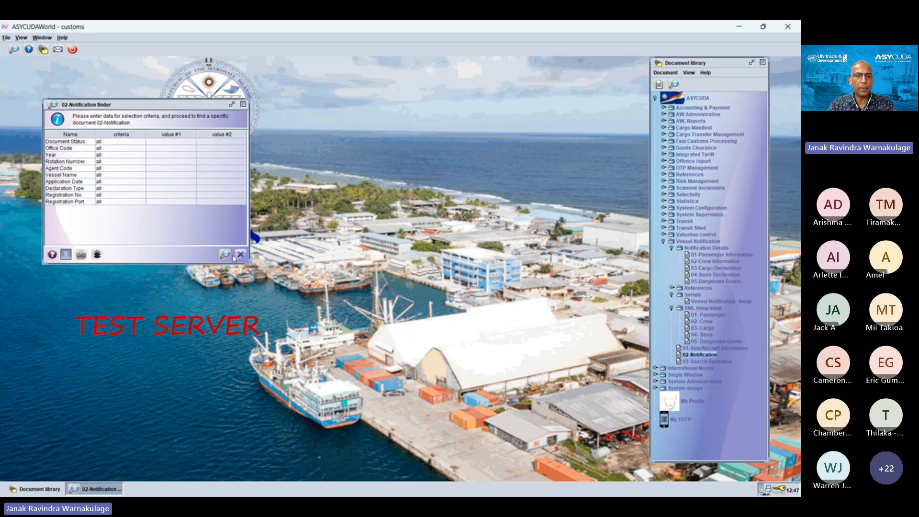
{"action": "left_click", "coordinate": [225, 254]}
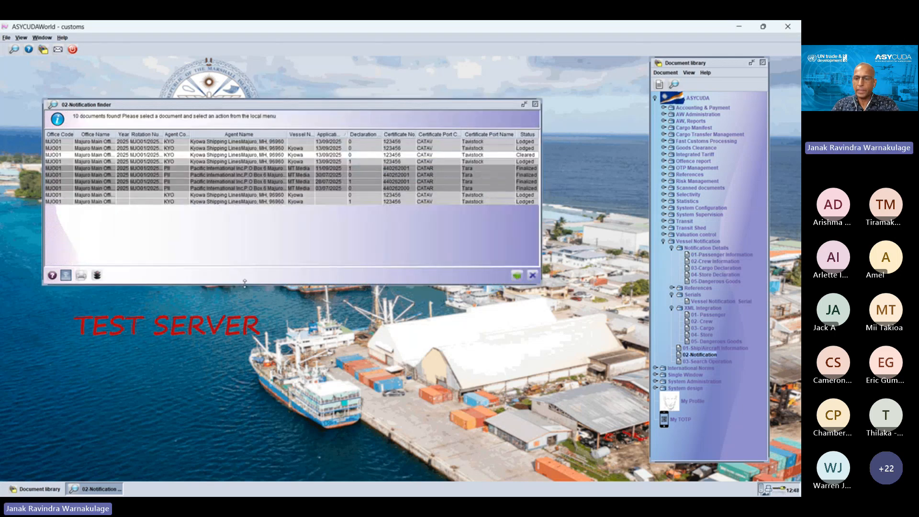
{"action": "left_click_drag", "start_coordinate": [245, 283], "coordinate": [251, 342]}
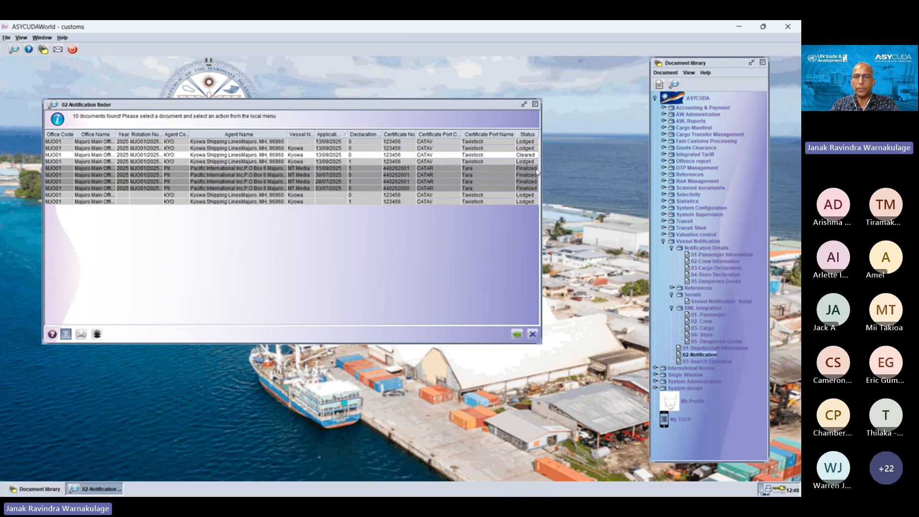
{"action": "left_click_drag", "start_coordinate": [543, 167], "coordinate": [582, 168]}
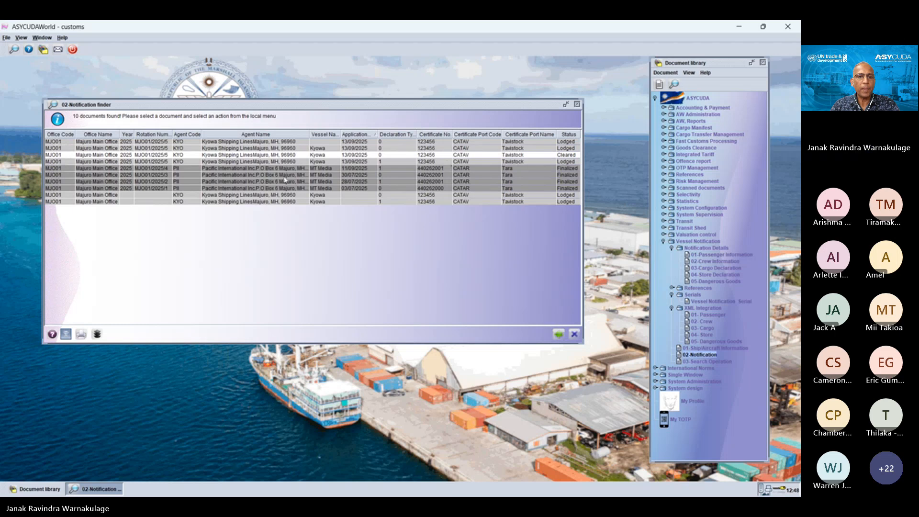
Step: Review the version history of the Finalized MT Media notification dated 11/09/2025, from its New transaction through Finalize, and close the details
{"action": "right_click", "coordinate": [236, 169]}
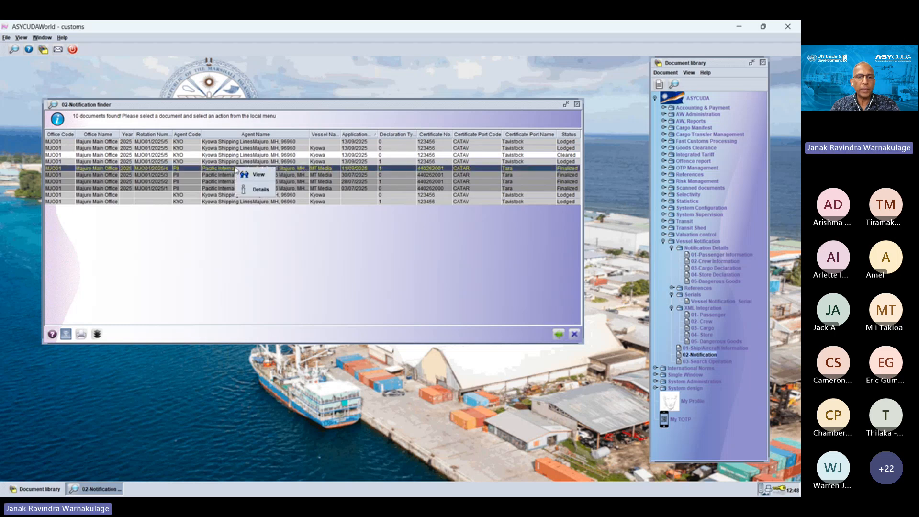
{"action": "left_click", "coordinate": [258, 190]}
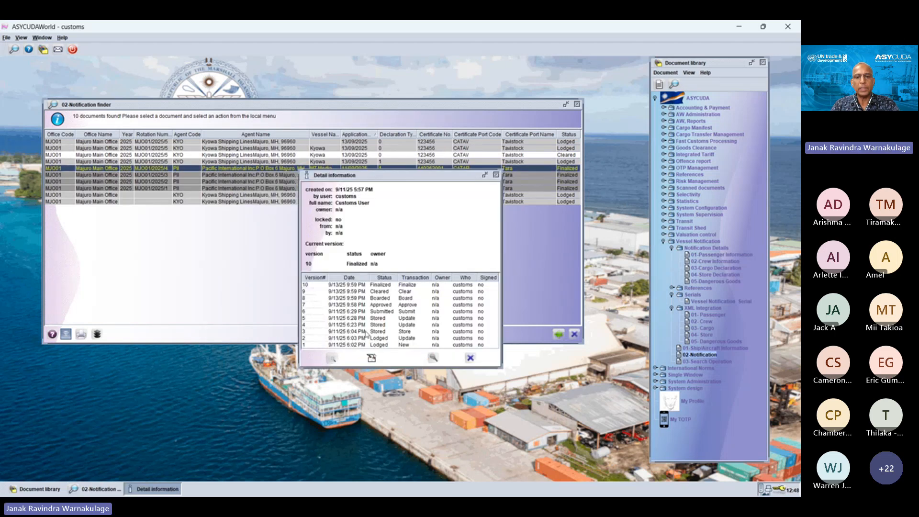
{"action": "left_click", "coordinate": [408, 345]}
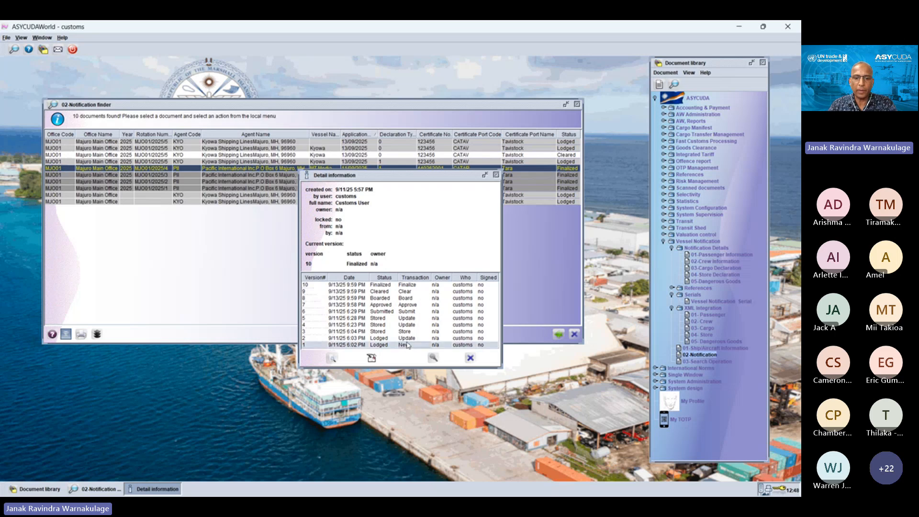
{"action": "left_click", "coordinate": [408, 339]}
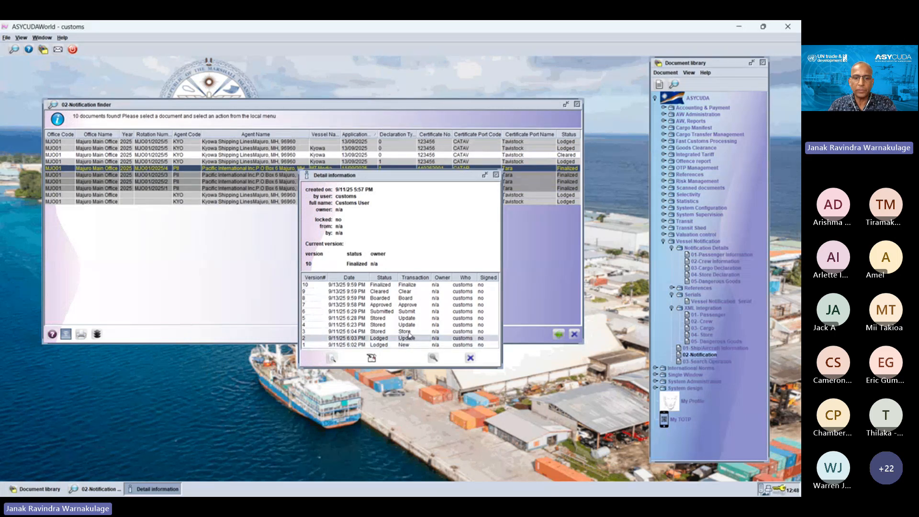
{"action": "left_click", "coordinate": [410, 333]}
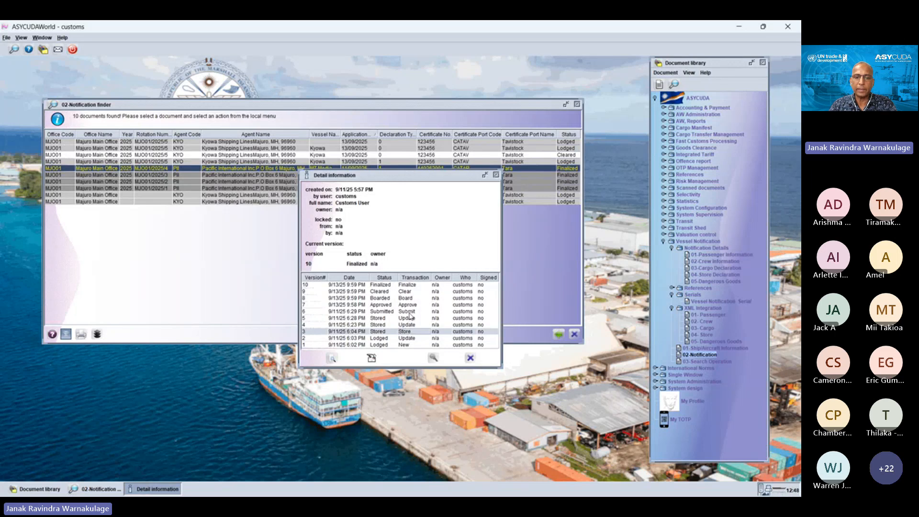
{"action": "left_click", "coordinate": [409, 313]}
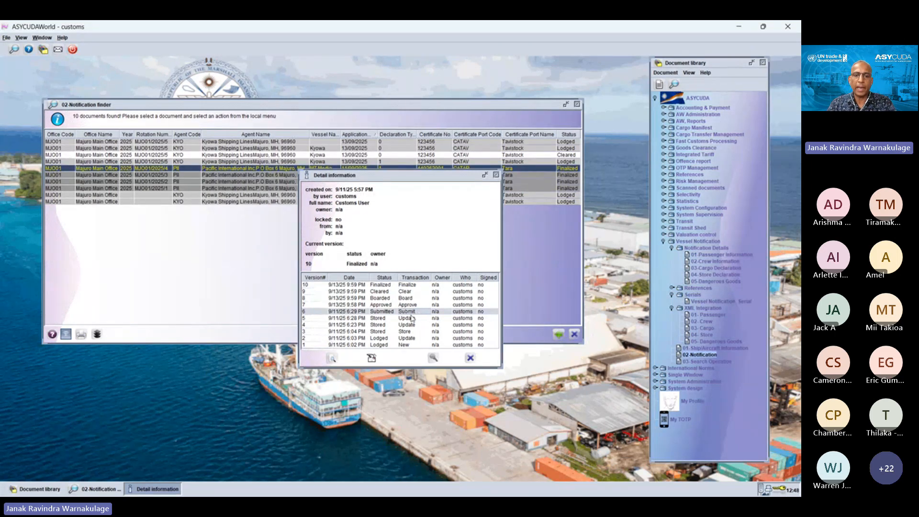
{"action": "left_click", "coordinate": [410, 305]}
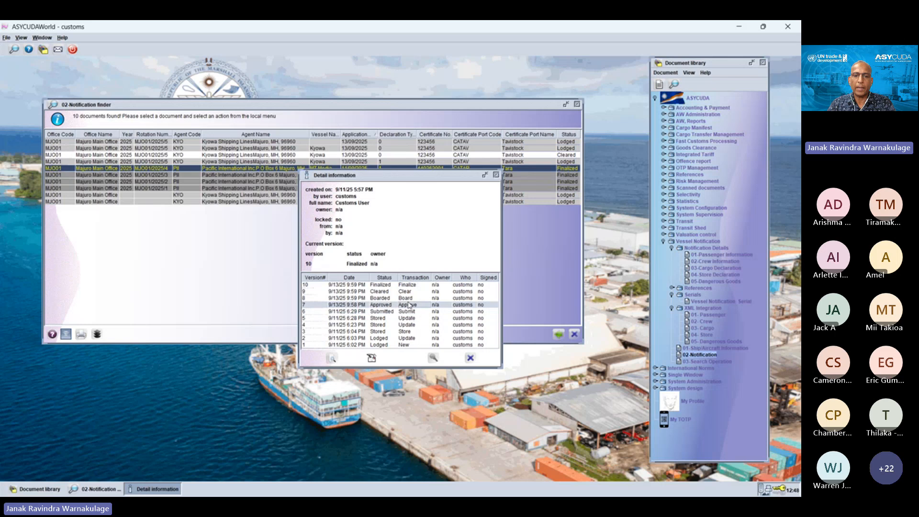
{"action": "left_click", "coordinate": [409, 297]}
{"action": "left_click", "coordinate": [410, 291]}
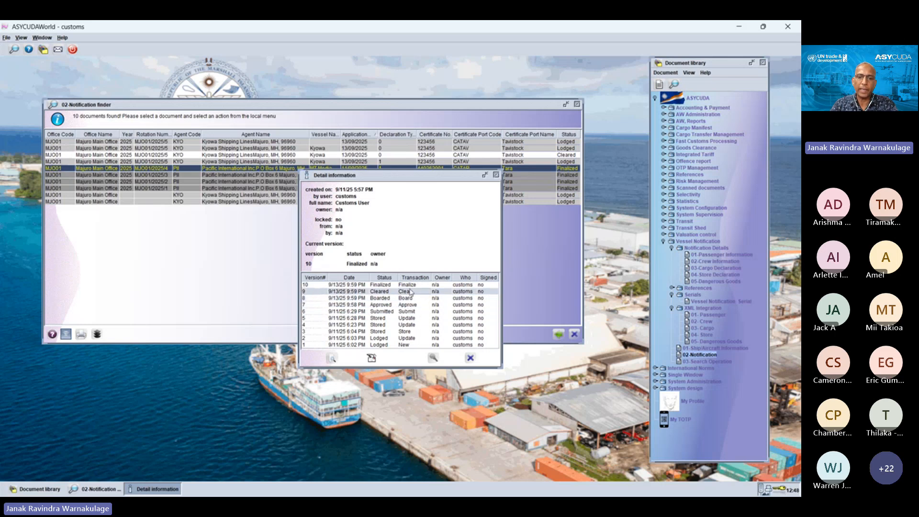
{"action": "left_click", "coordinate": [411, 286]}
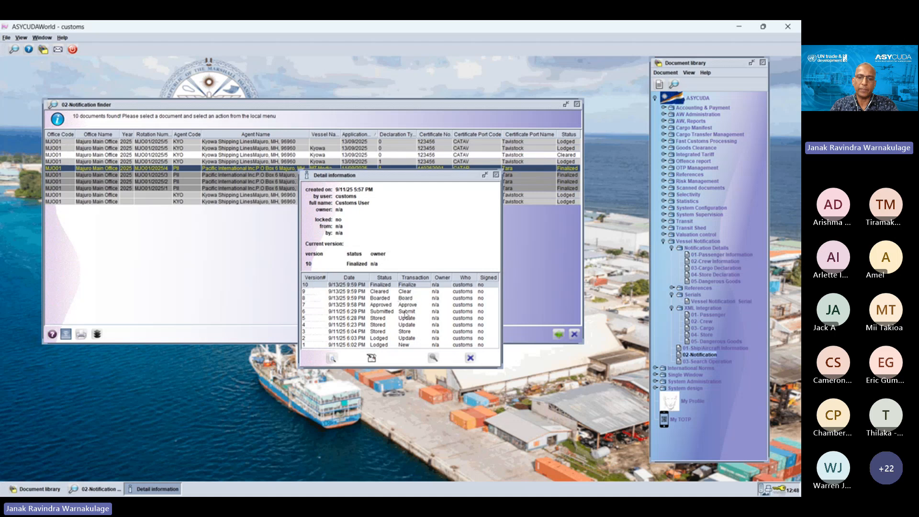
{"action": "left_click", "coordinate": [496, 175]}
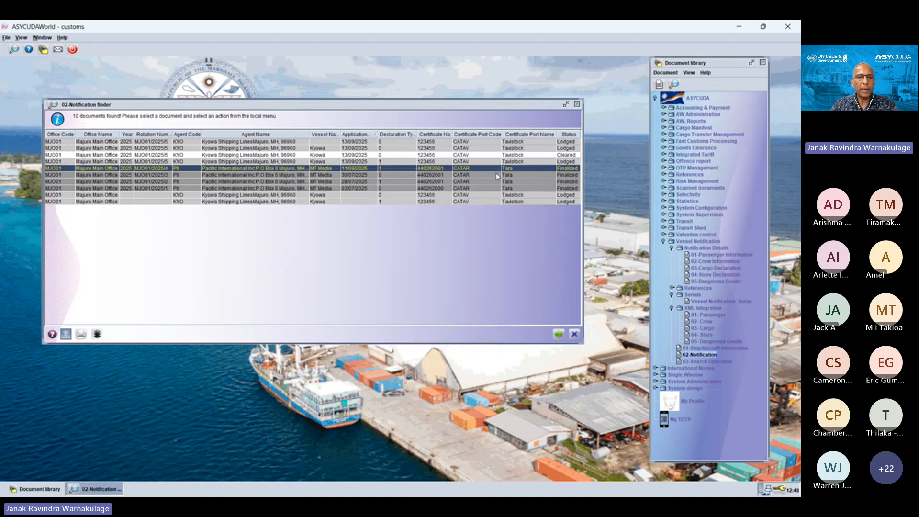
Step: View the details and version history of the Cleared Kyowa notification, and close the details
{"action": "left_click", "coordinate": [243, 155]}
{"action": "right_click", "coordinate": [242, 155]}
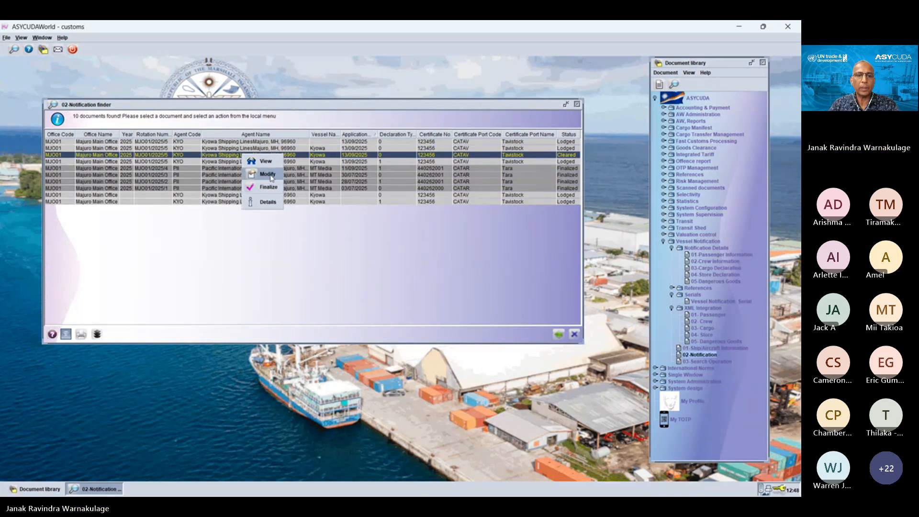
{"action": "left_click", "coordinate": [273, 207]}
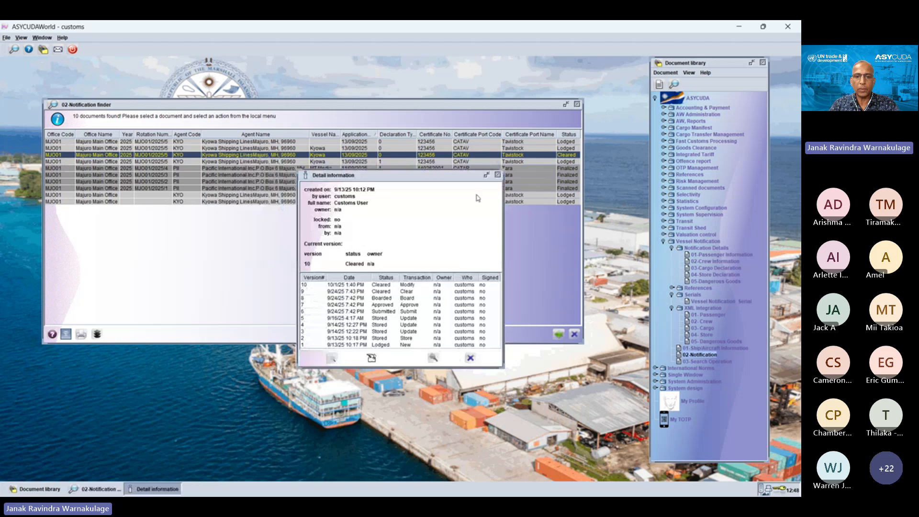
{"action": "left_click", "coordinate": [498, 176]}
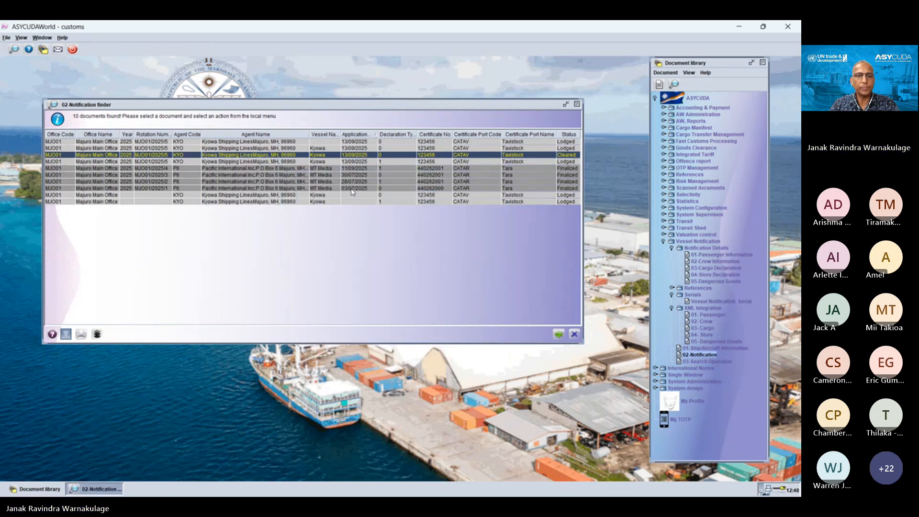
Step: Return to the finder's criteria and search for notifications whose document status equals Stored
{"action": "left_click", "coordinate": [559, 334]}
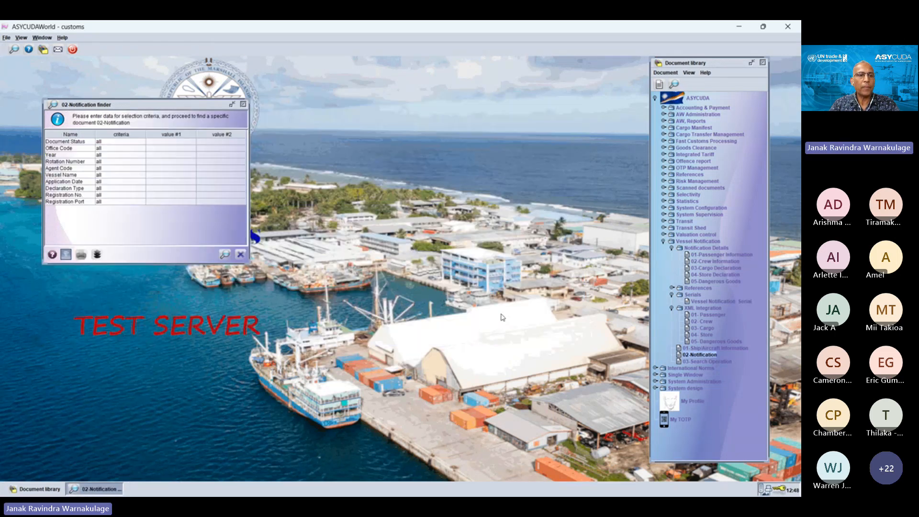
{"action": "left_click", "coordinate": [106, 141]}
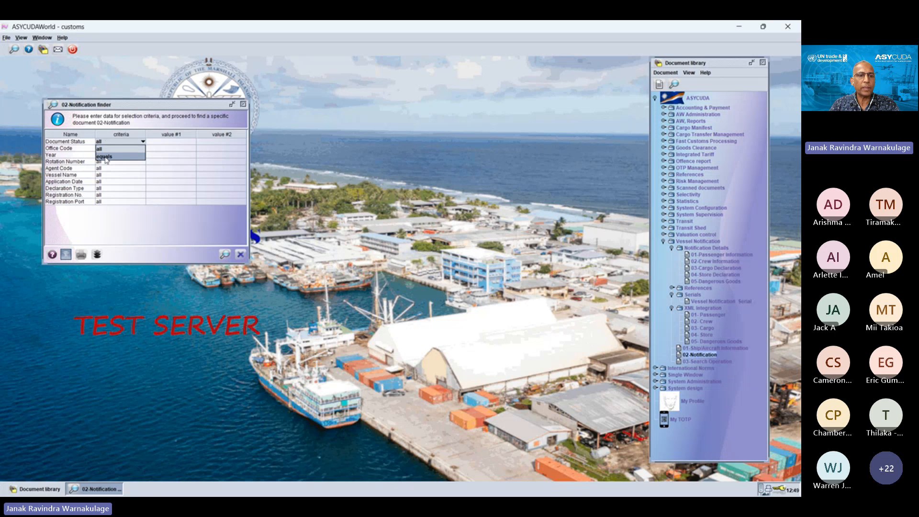
{"action": "left_click", "coordinate": [106, 158]}
{"action": "left_click", "coordinate": [165, 143]}
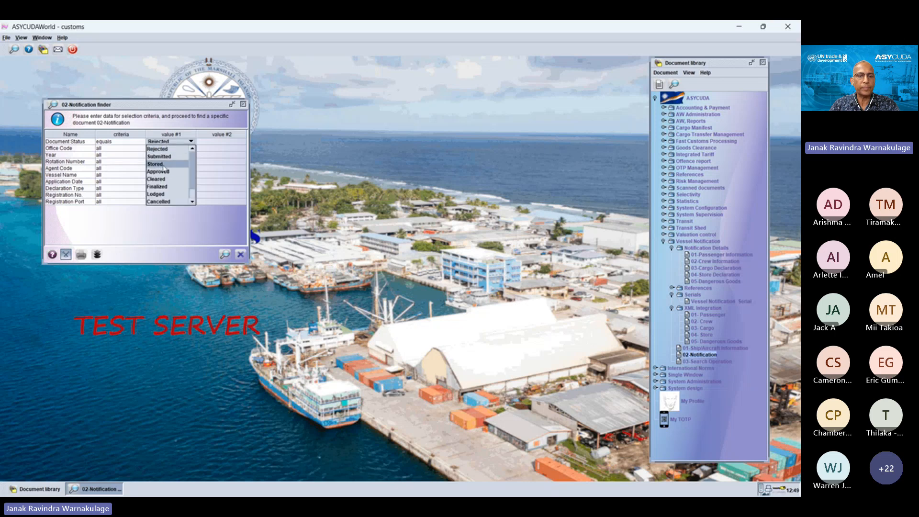
{"action": "left_click", "coordinate": [165, 164]}
{"action": "left_click", "coordinate": [226, 254]}
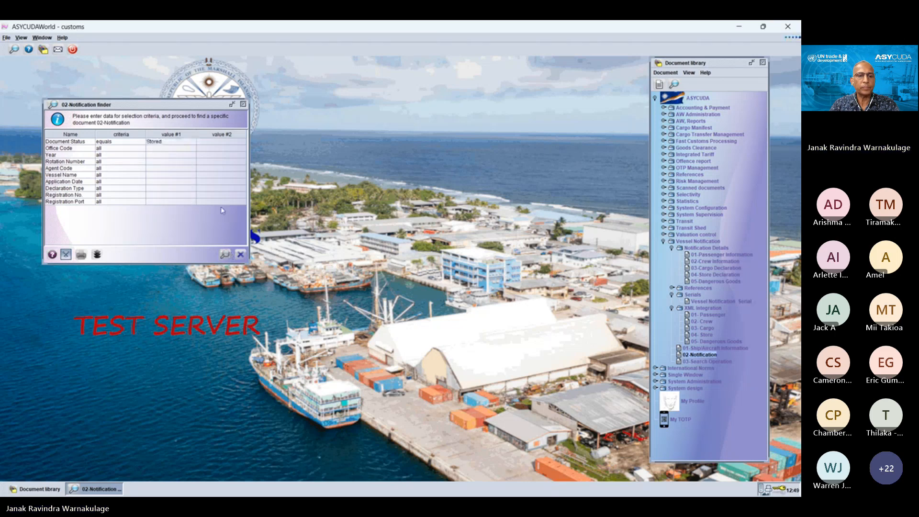
Step: Find all notifications with the document status criterion reset to all, and open the Cleared Kyowa notification for modification
{"action": "left_click", "coordinate": [113, 143]}
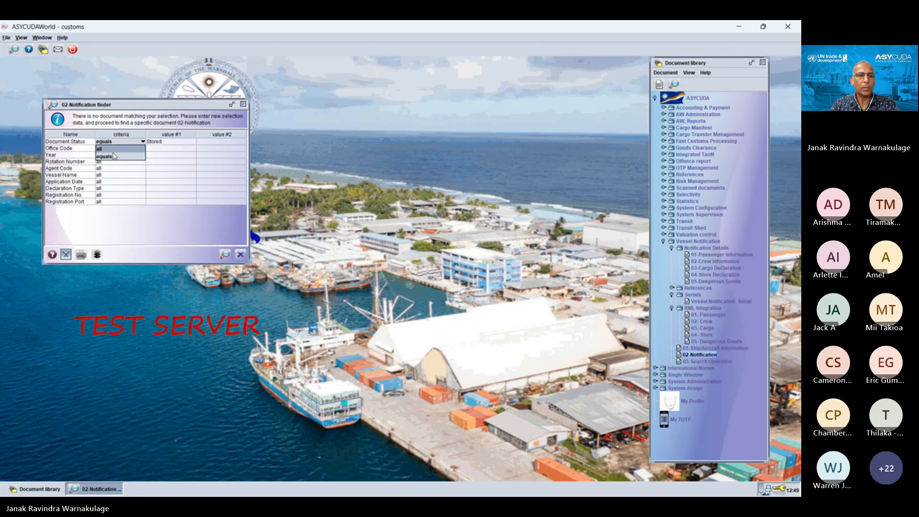
{"action": "left_click", "coordinate": [111, 149]}
{"action": "left_click", "coordinate": [224, 254]}
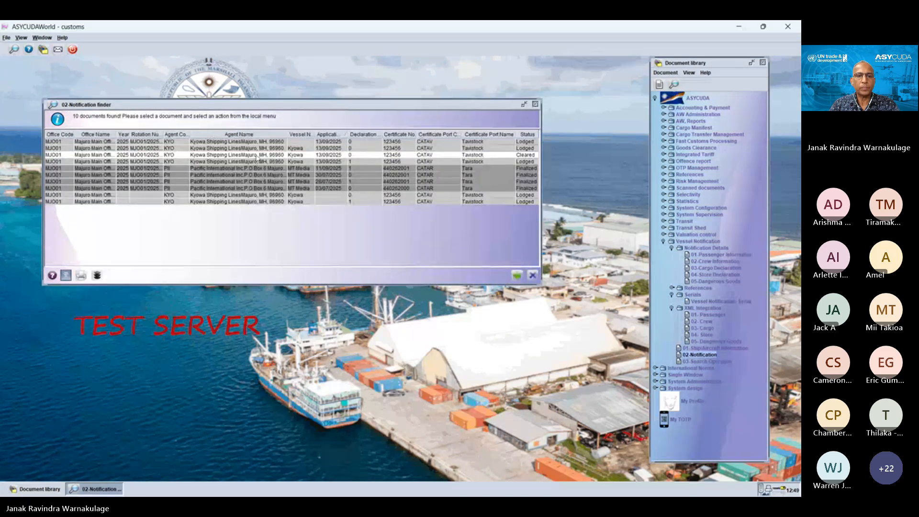
{"action": "right_click", "coordinate": [257, 155]}
{"action": "left_click", "coordinate": [277, 176]}
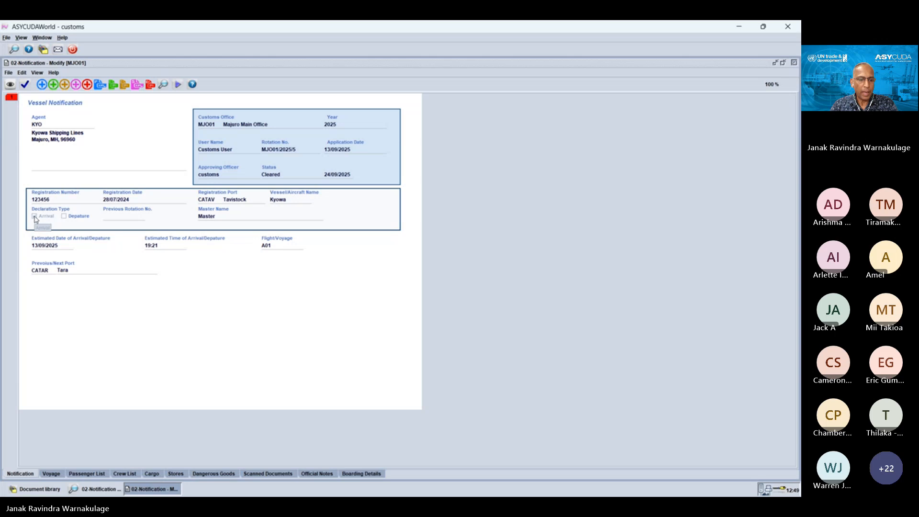
Step: Look through the notification's Voyage and Passenger List pages, and examine a blank new passenger form, discarding it unsaved
{"action": "left_click", "coordinate": [51, 473]}
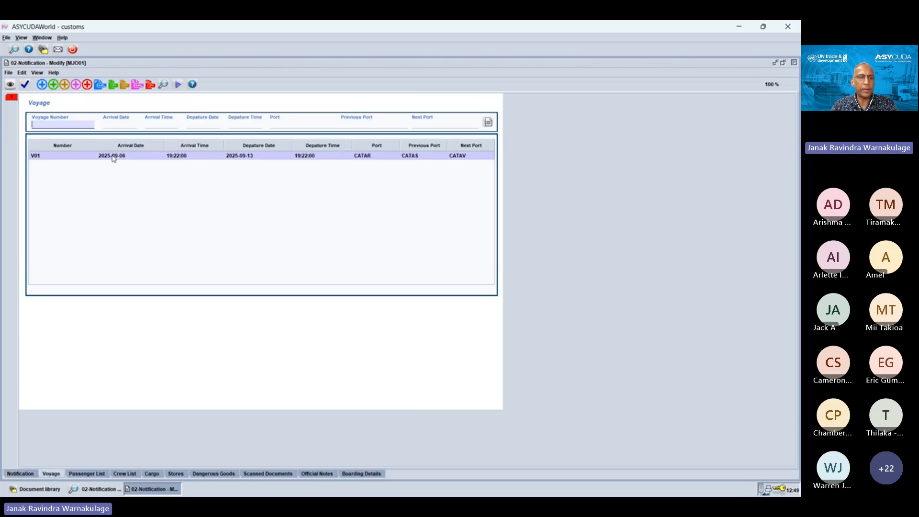
{"action": "left_click", "coordinate": [86, 473]}
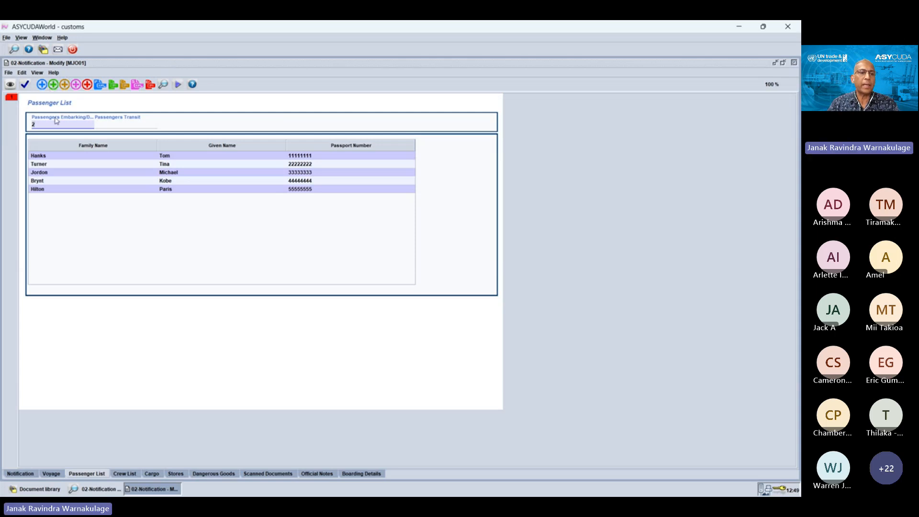
{"action": "left_click", "coordinate": [42, 85]}
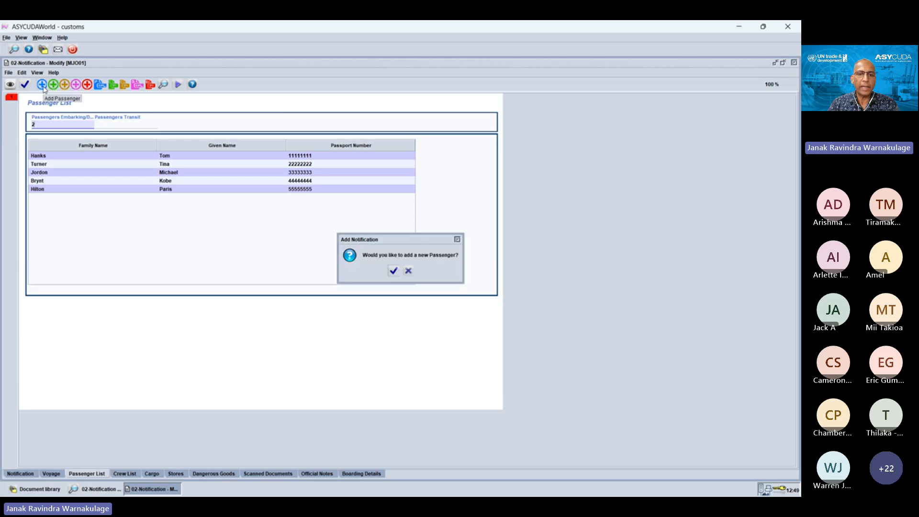
{"action": "left_click", "coordinate": [393, 272]}
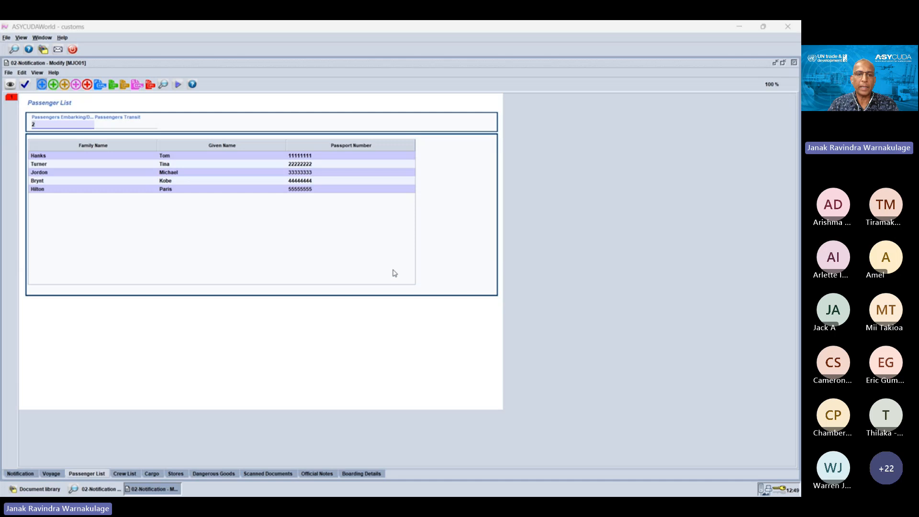
{"action": "left_click", "coordinate": [399, 270]}
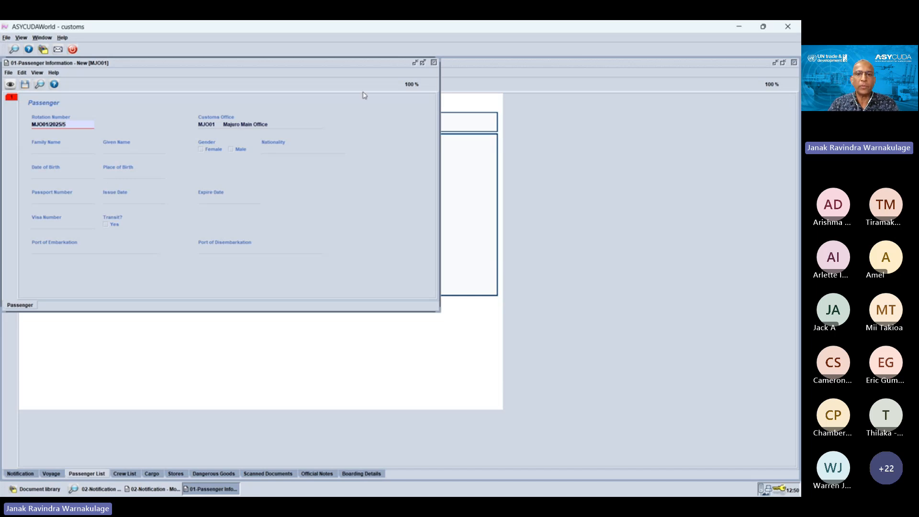
{"action": "left_click", "coordinate": [434, 63]}
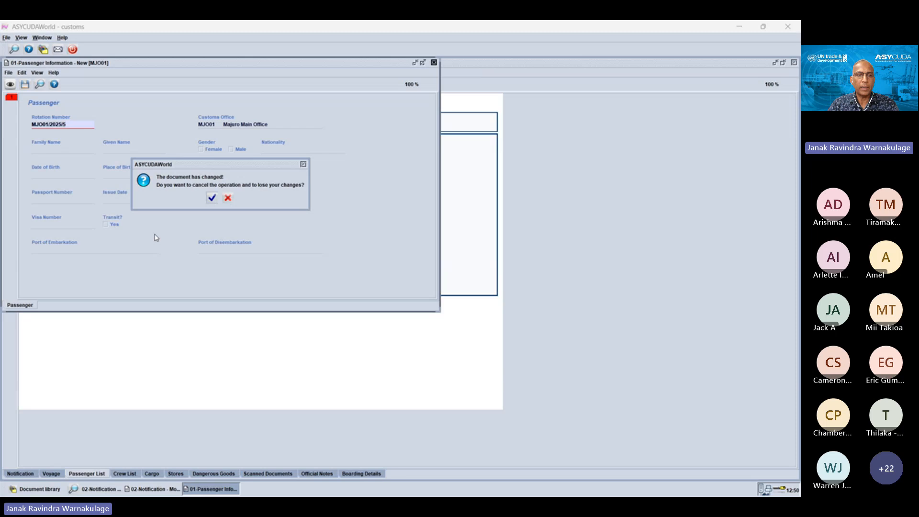
{"action": "left_click", "coordinate": [211, 197]}
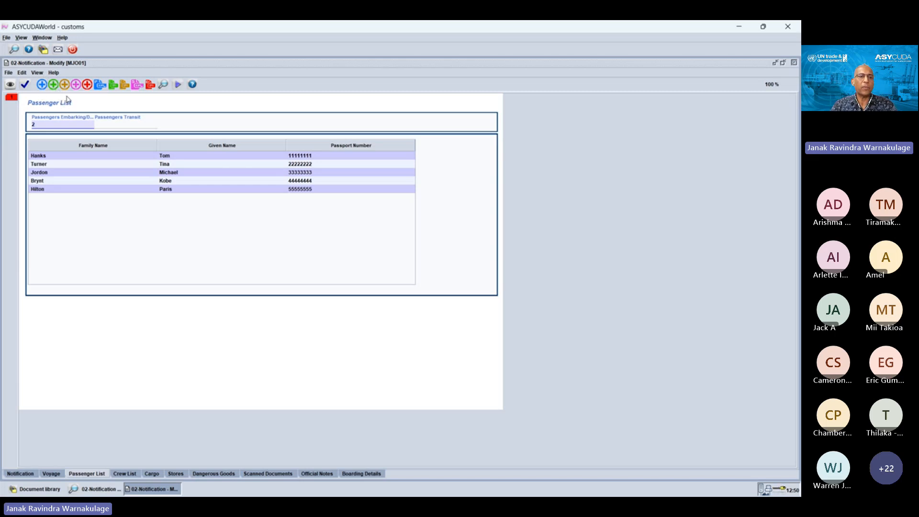
Step: Start importing passengers from XML and select Passengers_XML_Sample.xml from the 1VSL XML Integreation folder
{"action": "left_click", "coordinate": [97, 87]}
{"action": "left_click", "coordinate": [392, 269]}
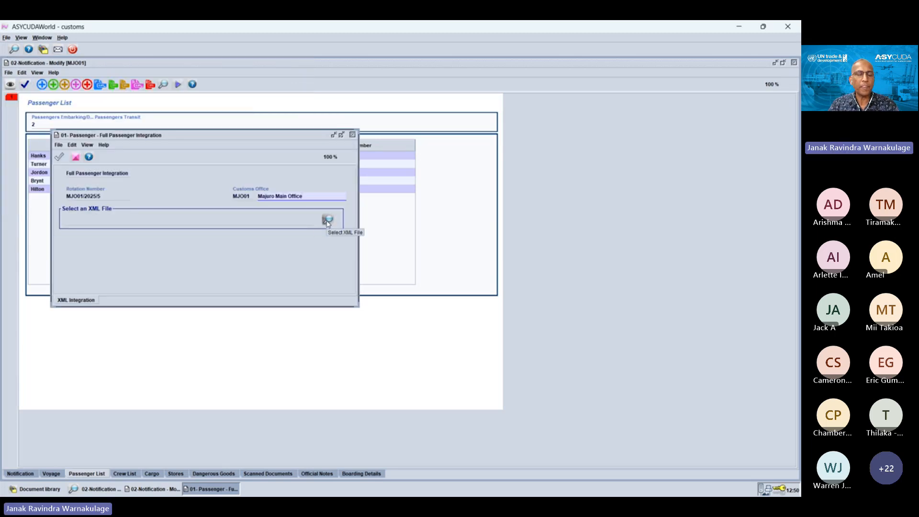
{"action": "left_click", "coordinate": [327, 220]}
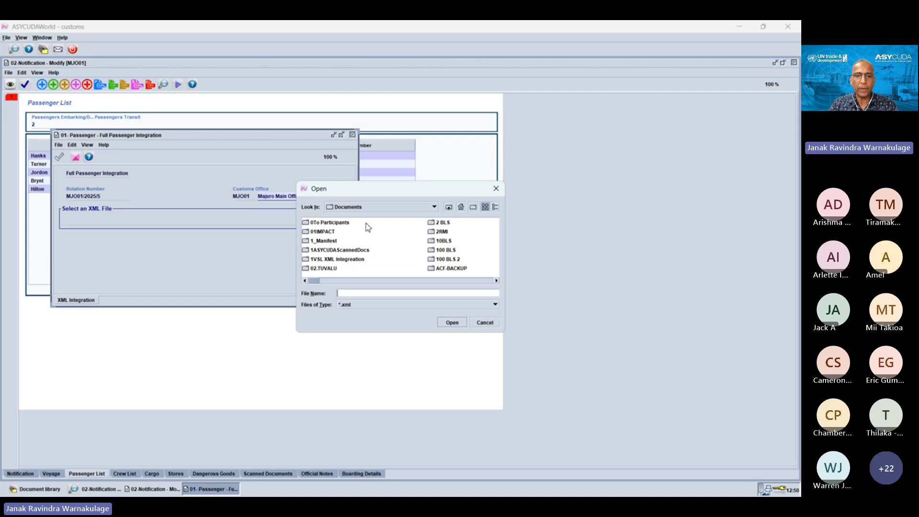
{"action": "double_click", "coordinate": [341, 259]}
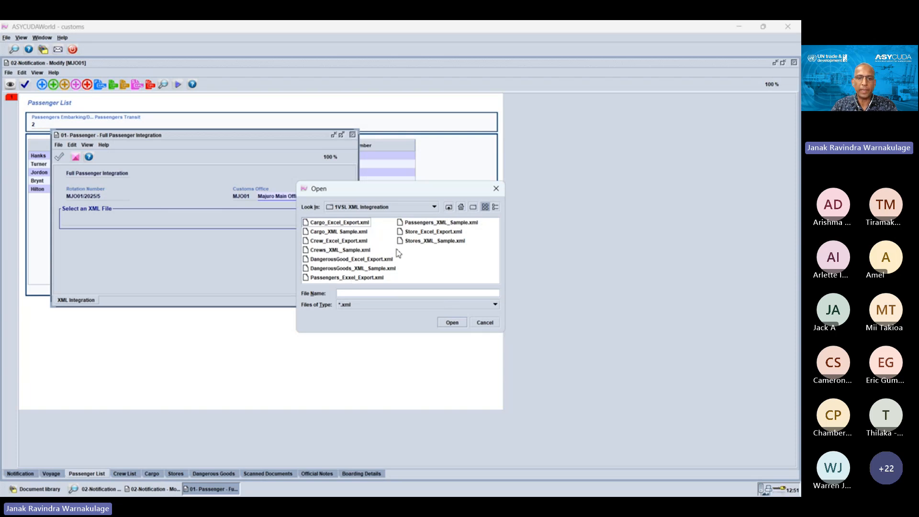
{"action": "left_click", "coordinate": [434, 223]}
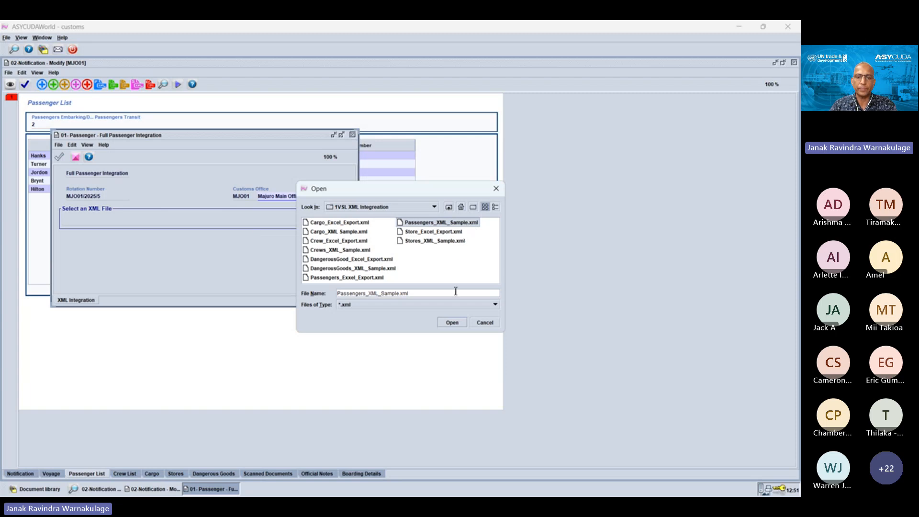
{"action": "left_click", "coordinate": [452, 323]}
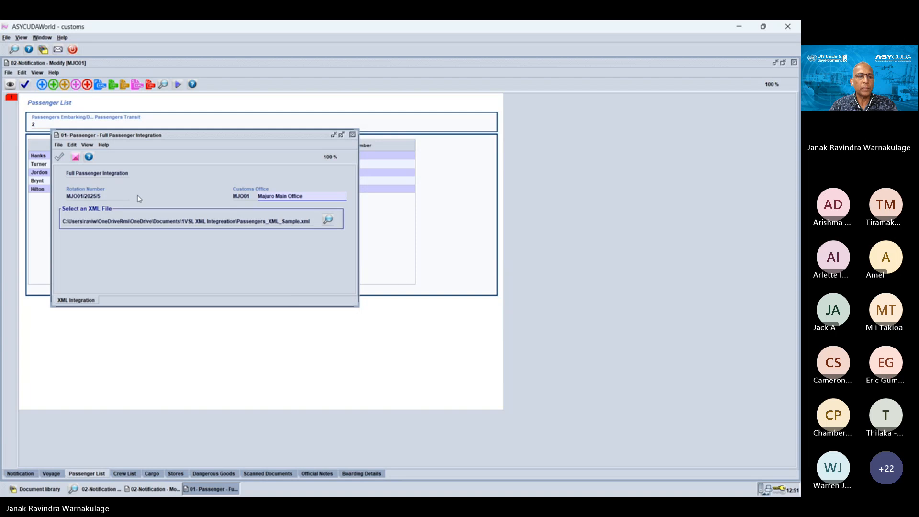
Step: Check the selected passenger XML file for validity and integrate it into the notification
{"action": "left_click", "coordinate": [73, 157]}
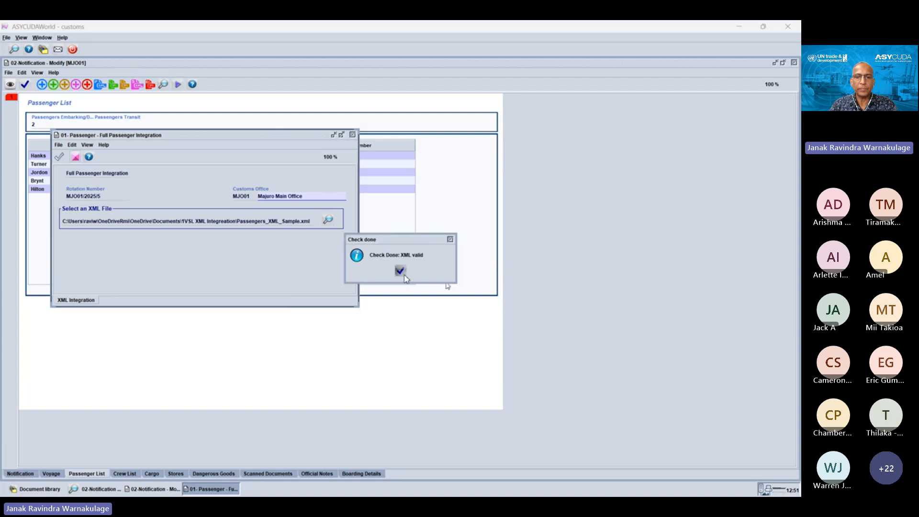
{"action": "left_click", "coordinate": [400, 271]}
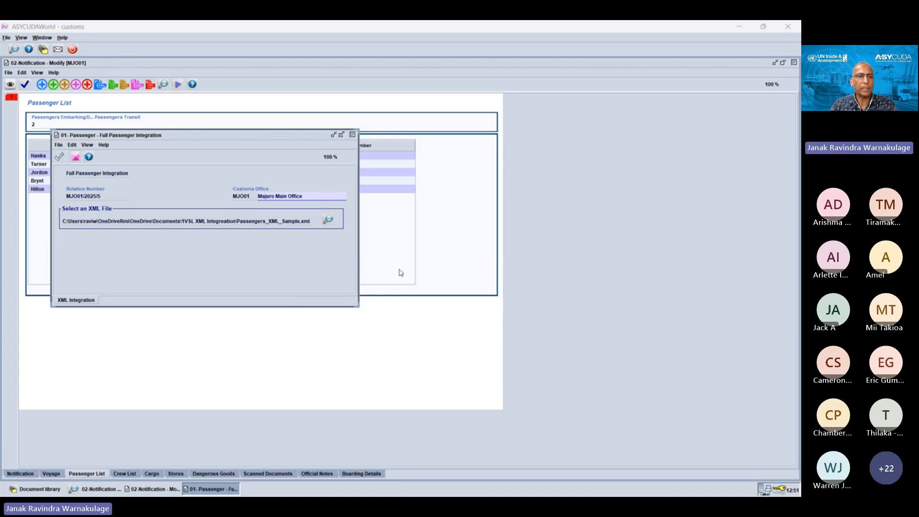
{"action": "left_click", "coordinate": [59, 157]}
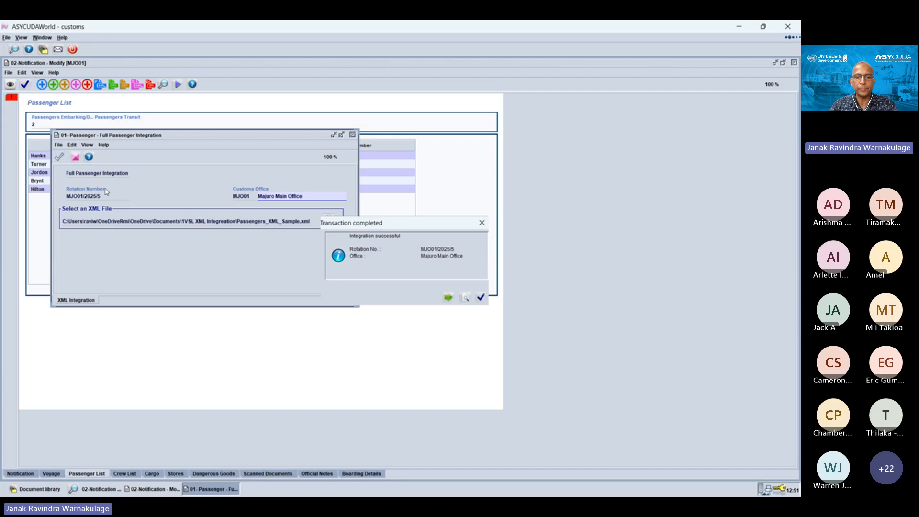
Step: Acknowledge the completed passenger integration, and bring up the prompt to import crew from an XML file, dismissing it without importing
{"action": "left_click", "coordinate": [481, 298]}
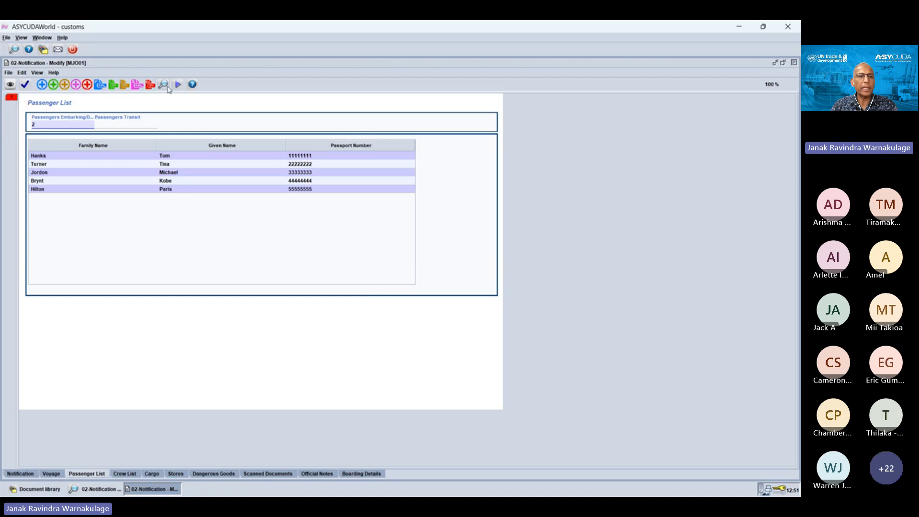
{"action": "left_click", "coordinate": [111, 86]}
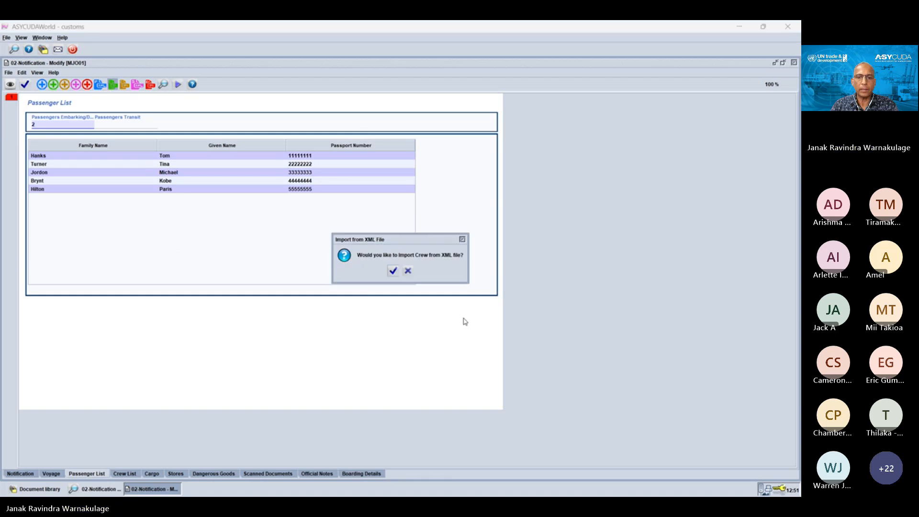
{"action": "left_click", "coordinate": [462, 240]}
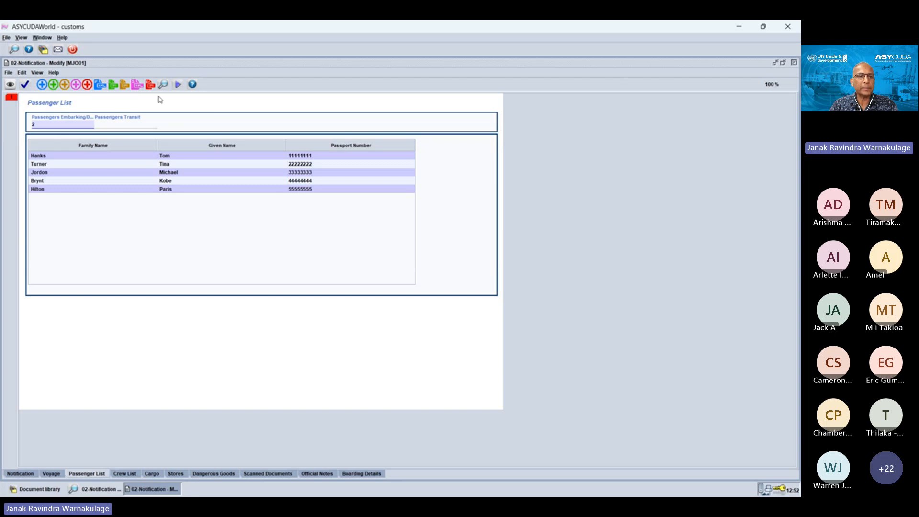
Step: Examine the blank Full Passenger Integration form of 01- Passenger in the XML Integration folder, and close it without importing
{"action": "left_click", "coordinate": [782, 64]}
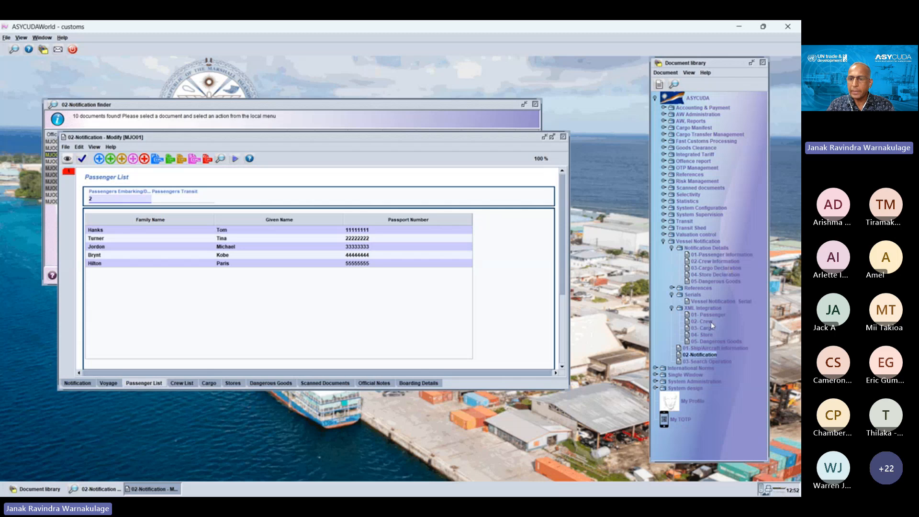
{"action": "left_click", "coordinate": [713, 315]}
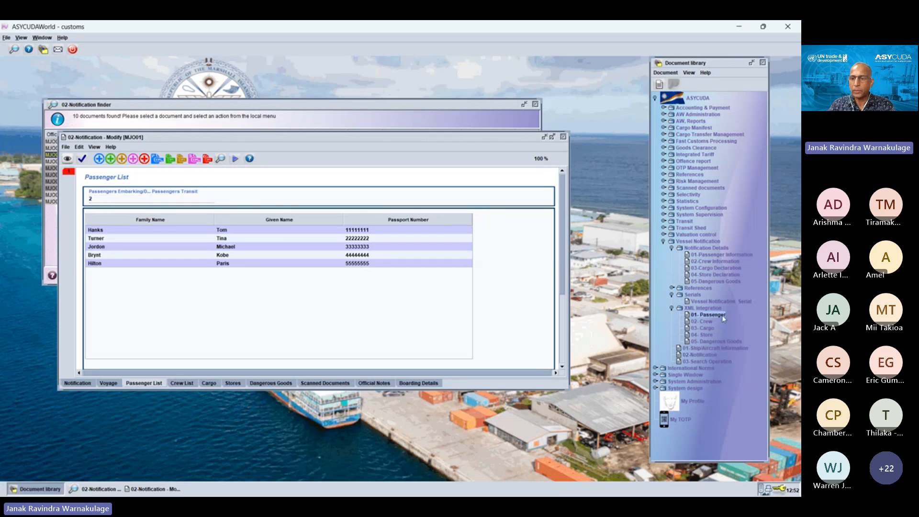
{"action": "left_click", "coordinate": [720, 317]}
{"action": "right_click", "coordinate": [720, 317]}
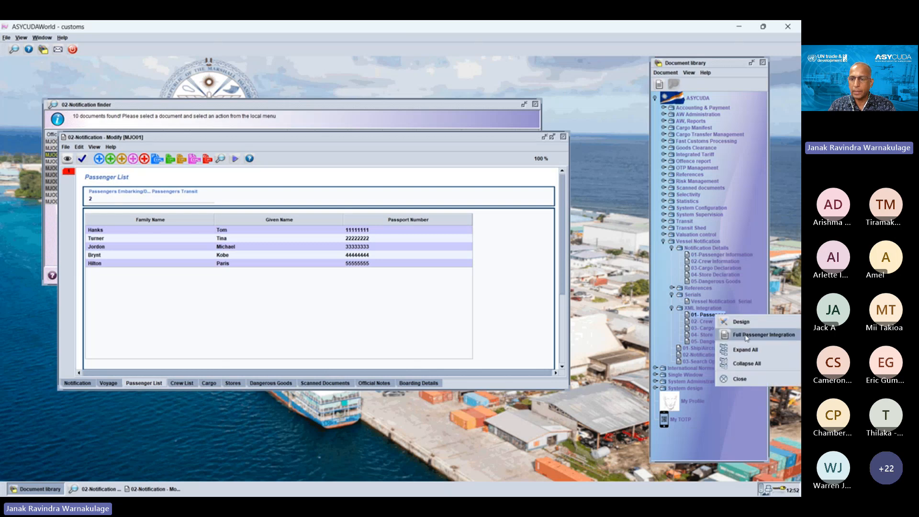
{"action": "left_click", "coordinate": [745, 336]}
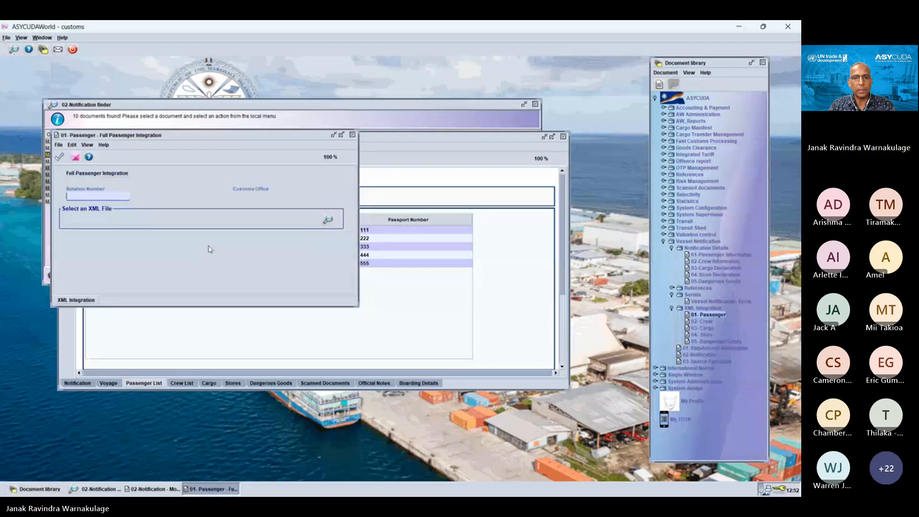
{"action": "left_click", "coordinate": [352, 136]}
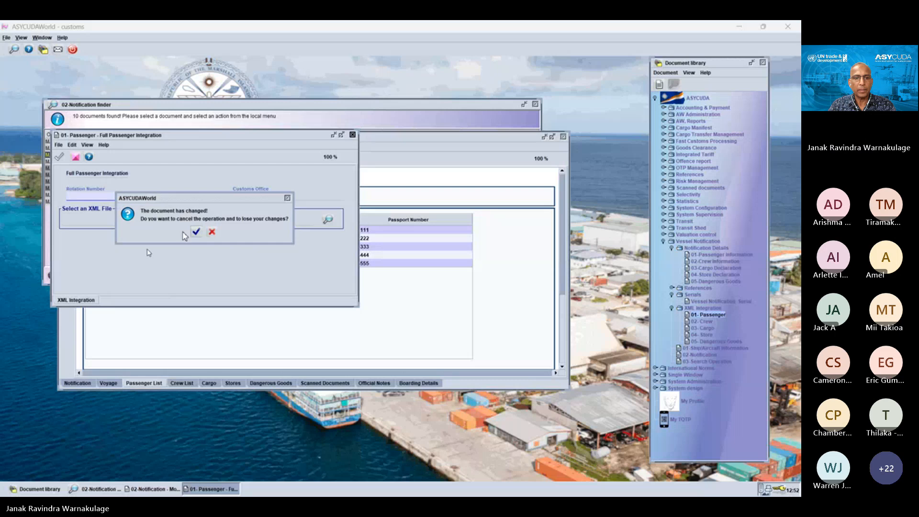
{"action": "left_click", "coordinate": [196, 231]}
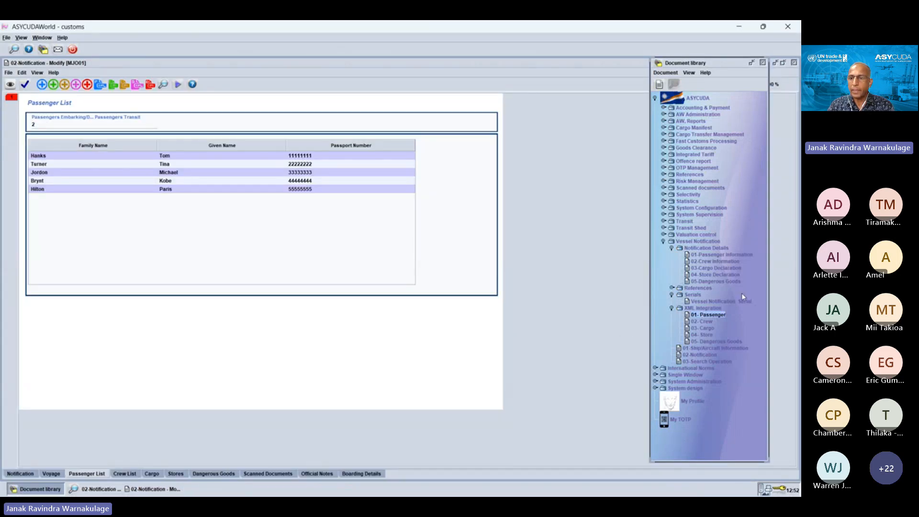
Step: Examine a new blank 01-Passenger Information document from the Notification Details folder, and close it unsaved
{"action": "left_click", "coordinate": [717, 256]}
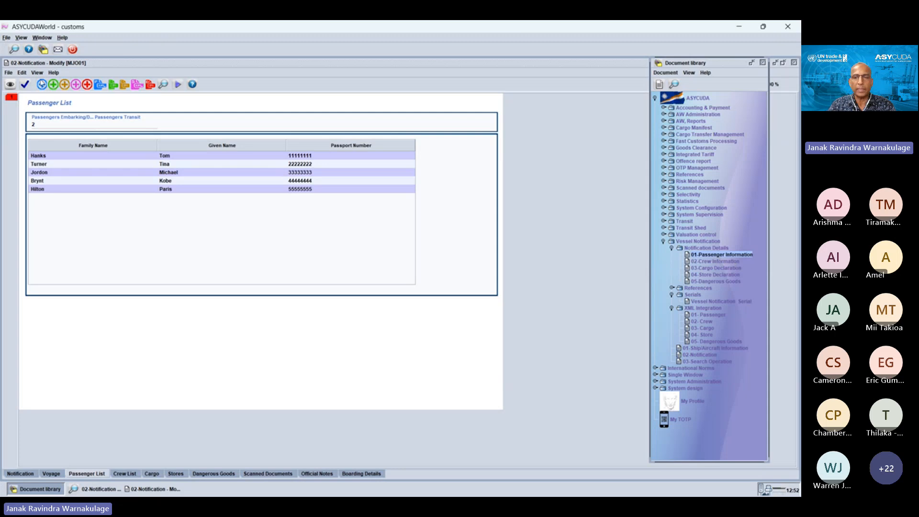
{"action": "right_click", "coordinate": [724, 256]}
{"action": "left_click", "coordinate": [744, 274]}
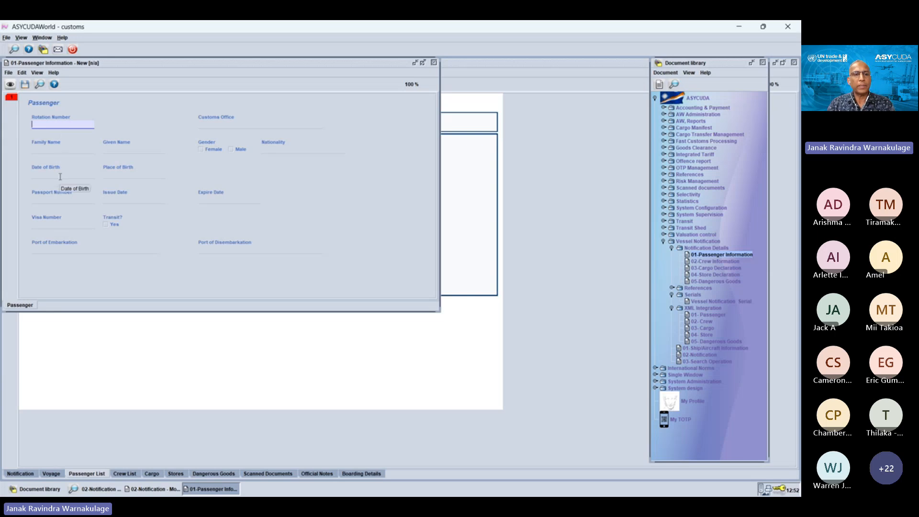
{"action": "mouse_move", "coordinate": [187, 66]}
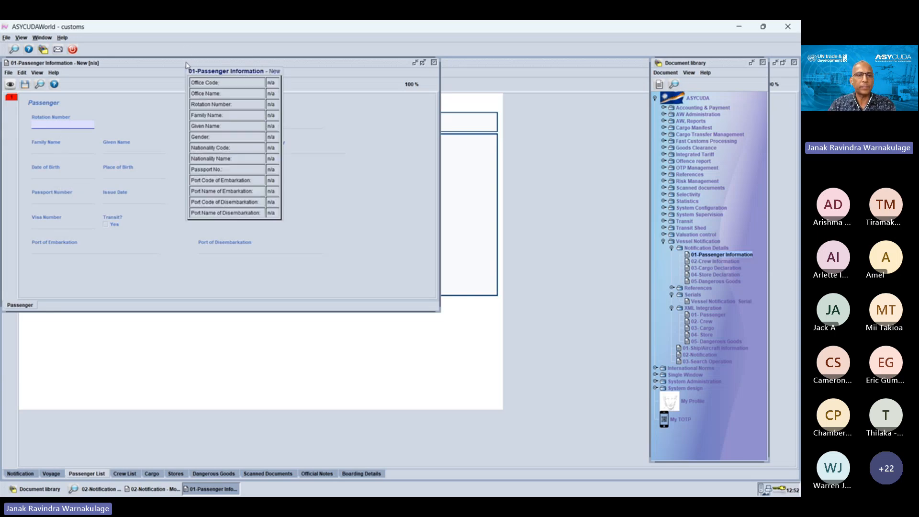
{"action": "left_click_drag", "start_coordinate": [186, 65], "coordinate": [305, 176]}
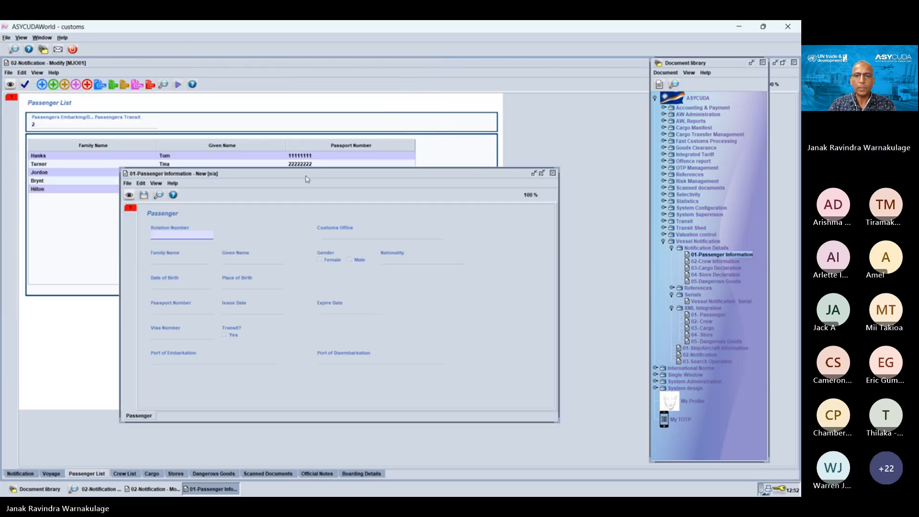
{"action": "left_click", "coordinate": [553, 173]}
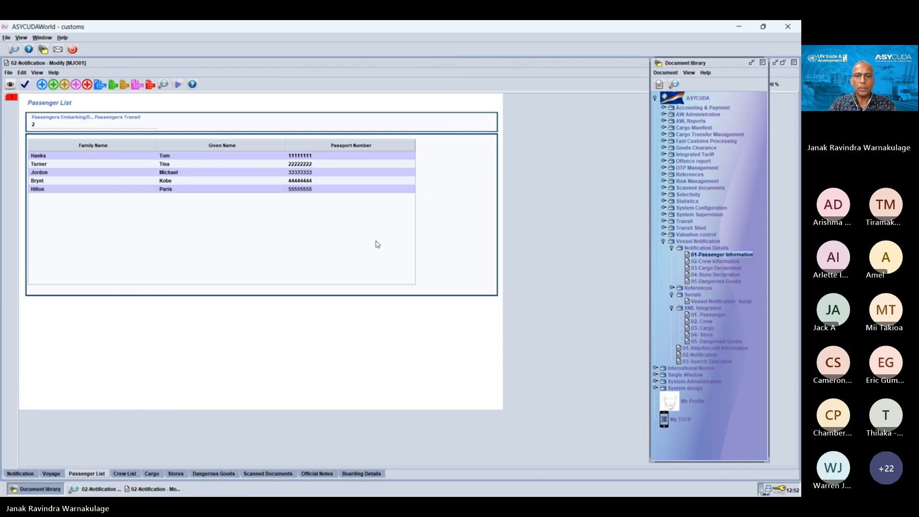
{"action": "left_click", "coordinate": [506, 313]}
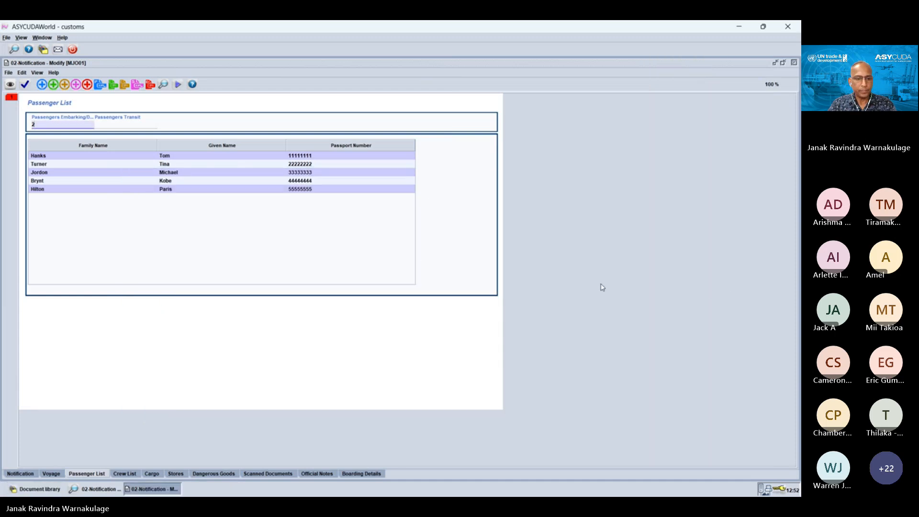
Step: Look through the actions available for 02-Notification, and close the notification being modified, discarding its changes
{"action": "left_click", "coordinate": [49, 491]}
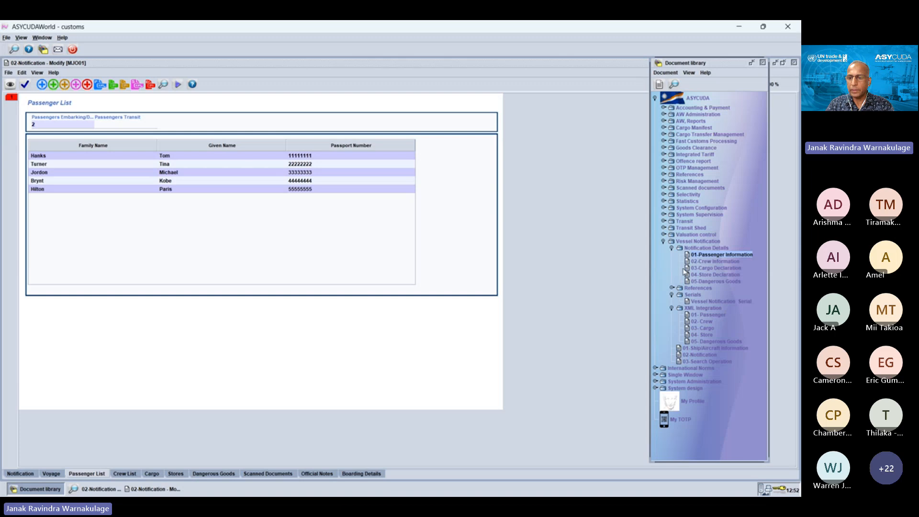
{"action": "left_click", "coordinate": [700, 355]}
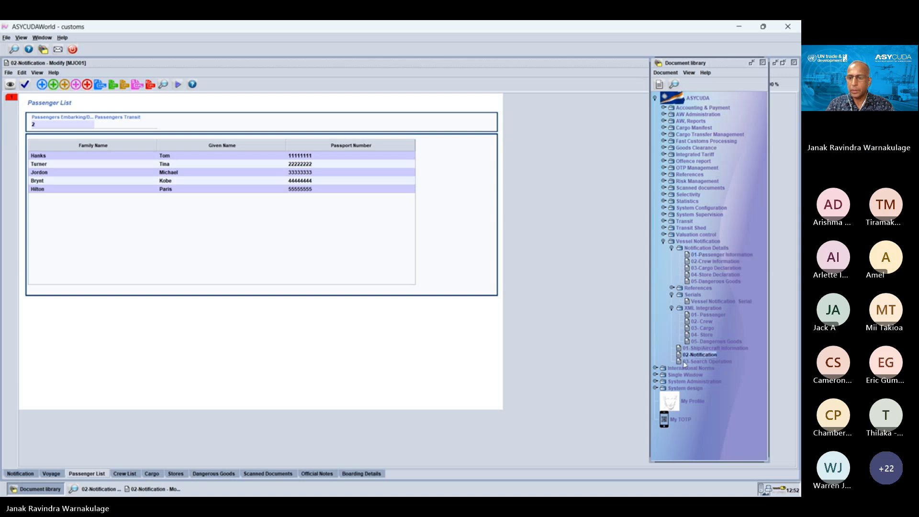
{"action": "right_click", "coordinate": [712, 361]}
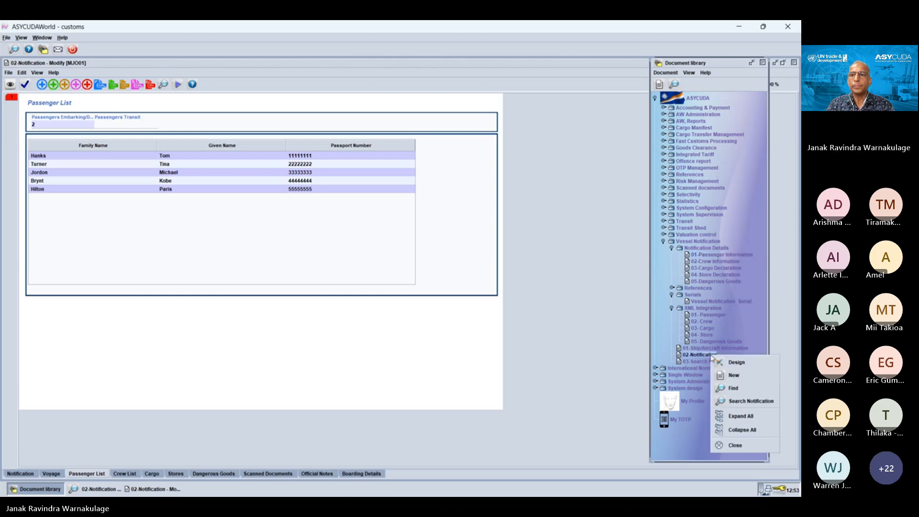
{"action": "left_click", "coordinate": [794, 63]}
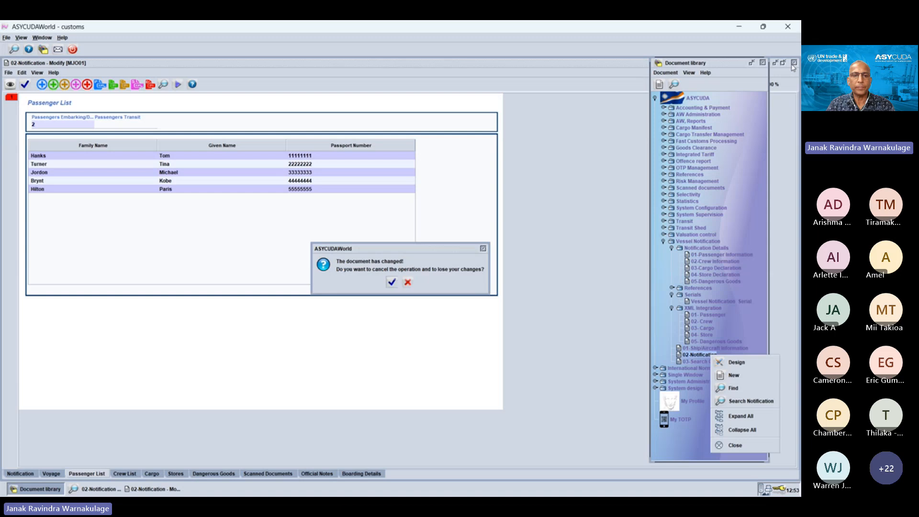
{"action": "left_click", "coordinate": [391, 282]}
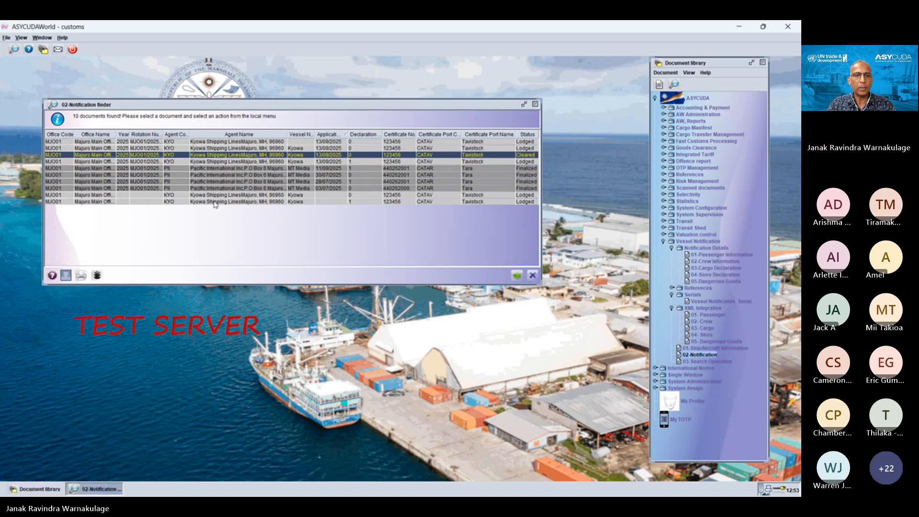
Step: View the Lodged Kyowa departure notification without an application date, examine its detailed information, and close both
{"action": "right_click", "coordinate": [214, 203]}
{"action": "left_click", "coordinate": [235, 209]}
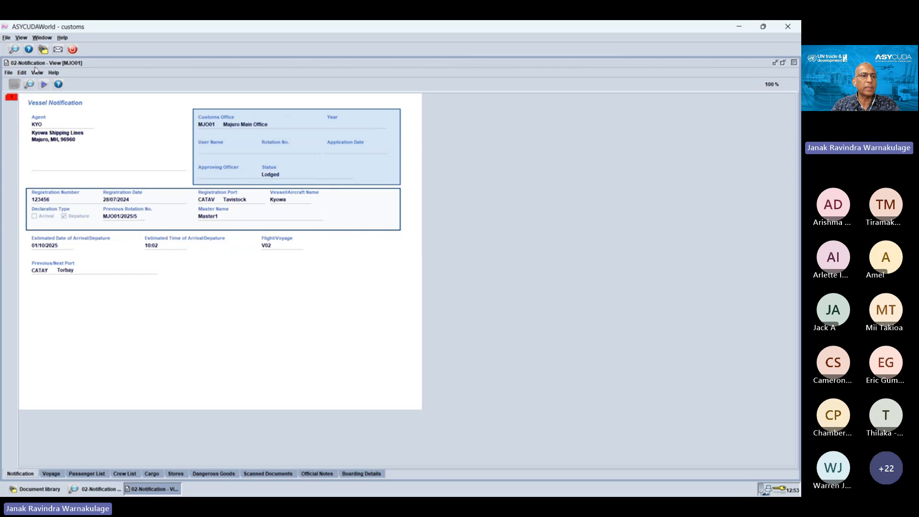
{"action": "left_click", "coordinate": [37, 72]}
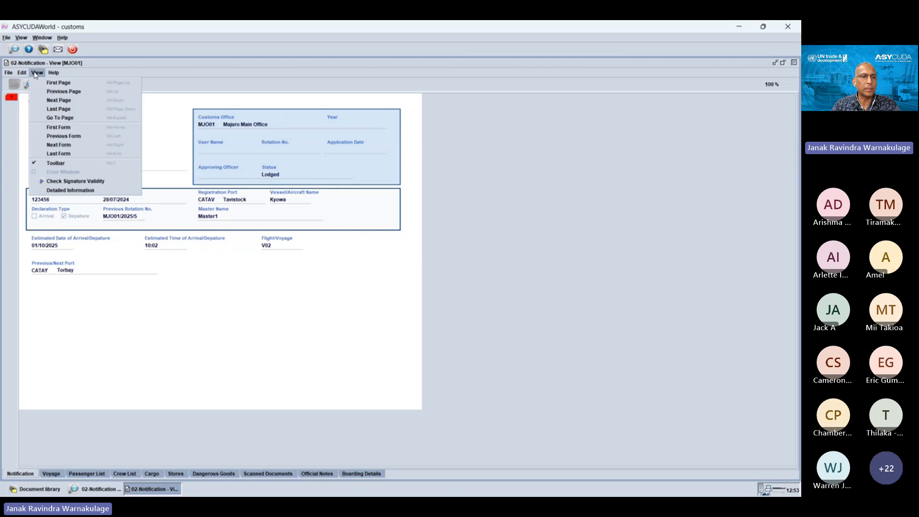
{"action": "left_click", "coordinate": [63, 190]}
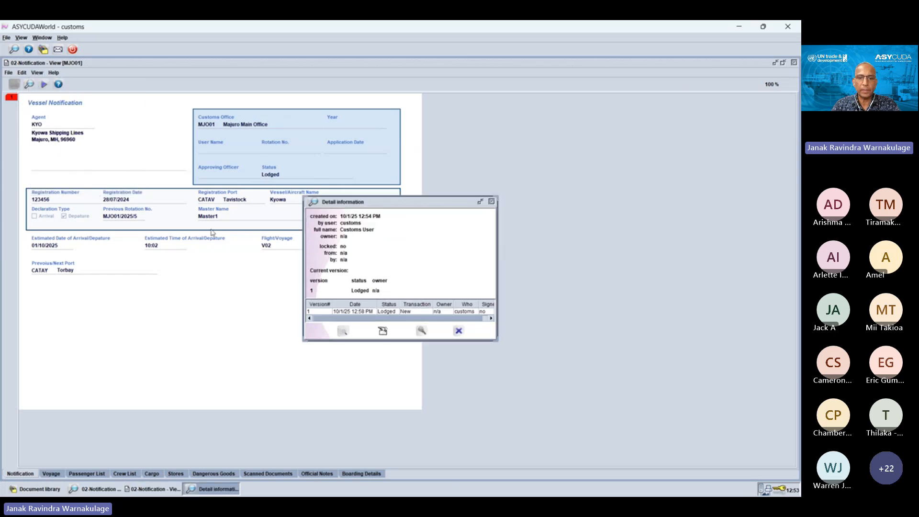
{"action": "left_click", "coordinate": [491, 203]}
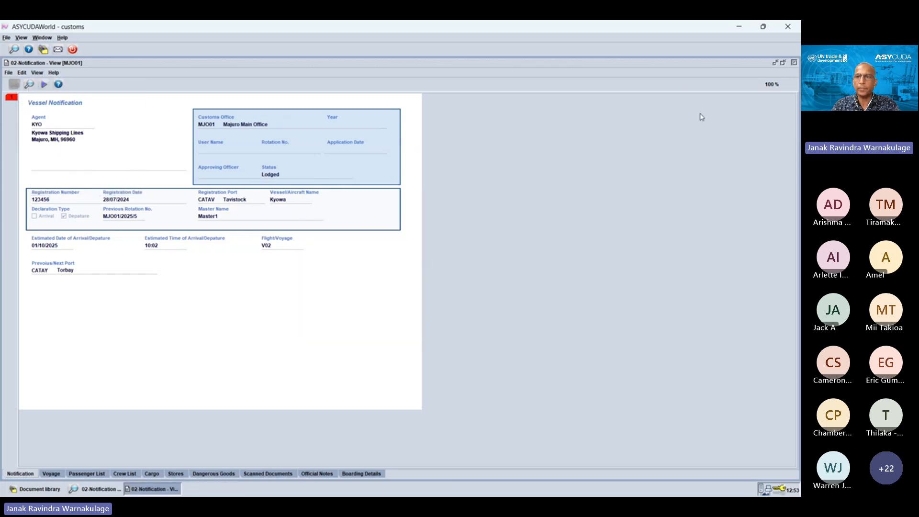
{"action": "left_click", "coordinate": [792, 63]}
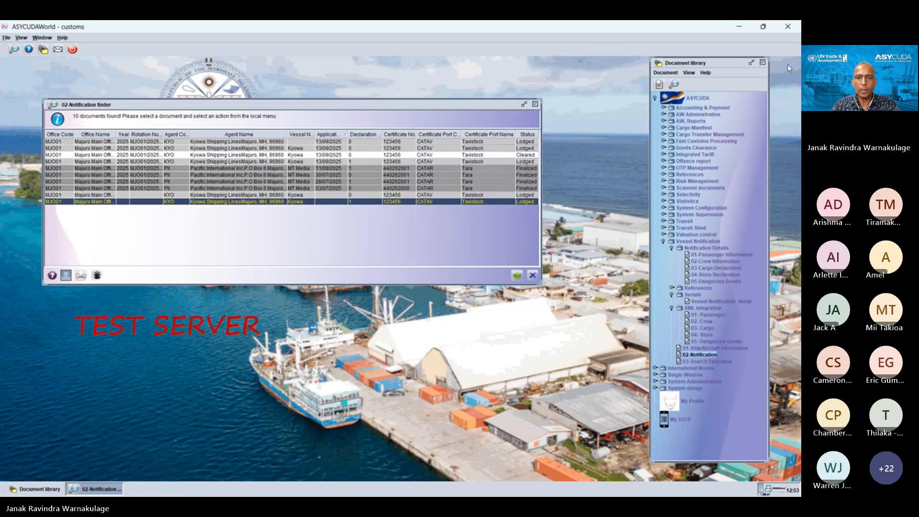
Step: Examine the version history of the Finalized MT Media notification dated 03/07/2025, and close its details
{"action": "left_click", "coordinate": [226, 189]}
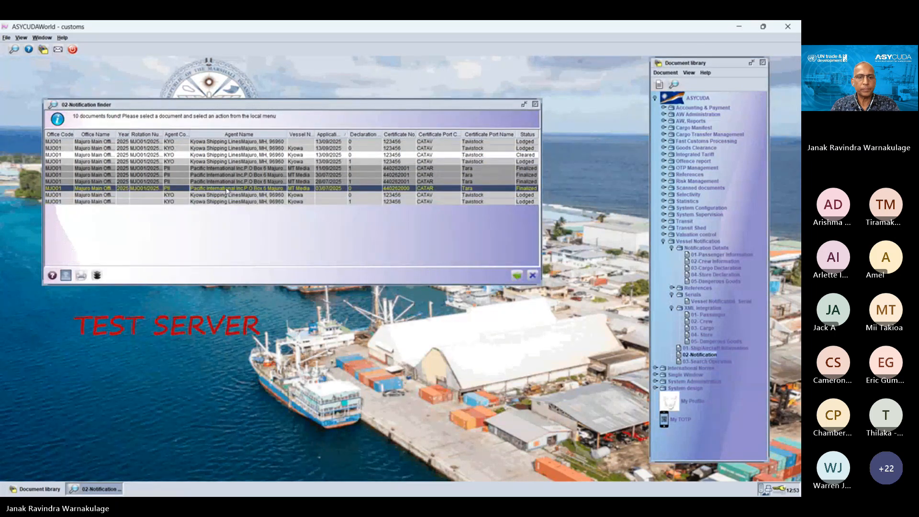
{"action": "right_click", "coordinate": [226, 189]}
{"action": "left_click", "coordinate": [252, 213]}
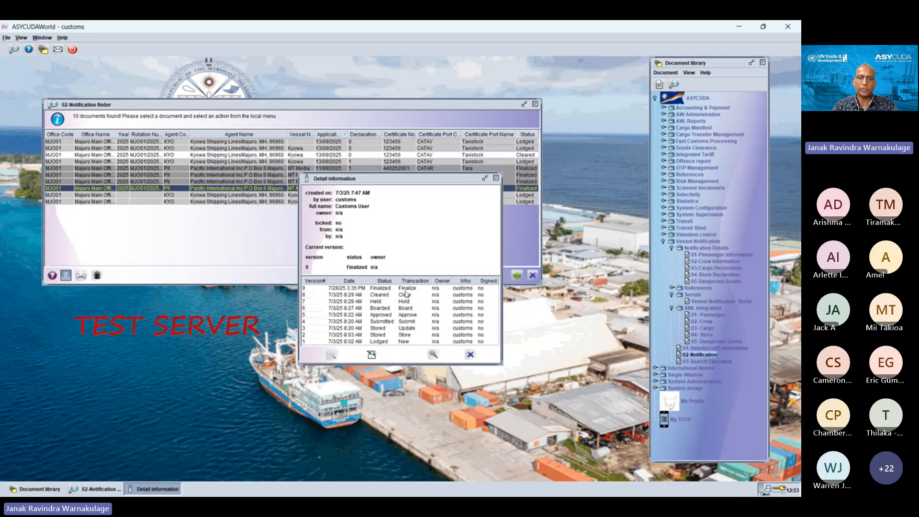
{"action": "left_click", "coordinate": [404, 291]}
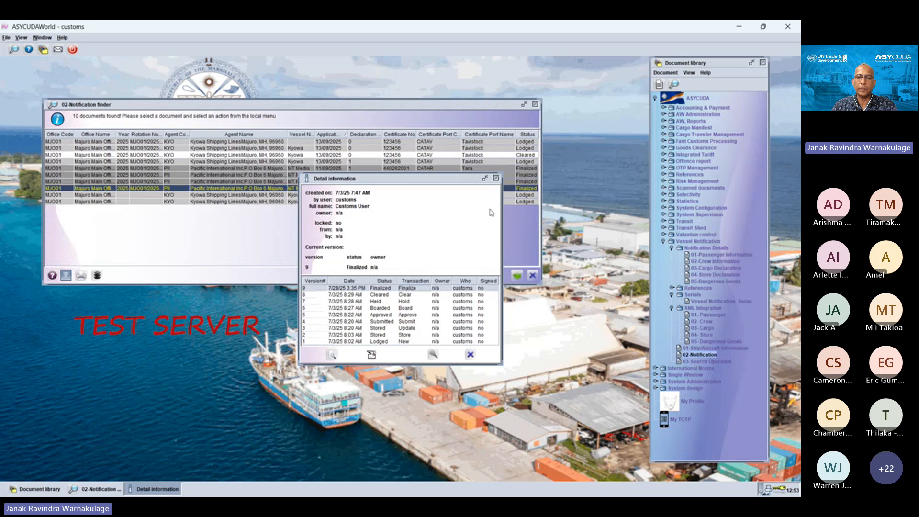
{"action": "left_click", "coordinate": [496, 179]}
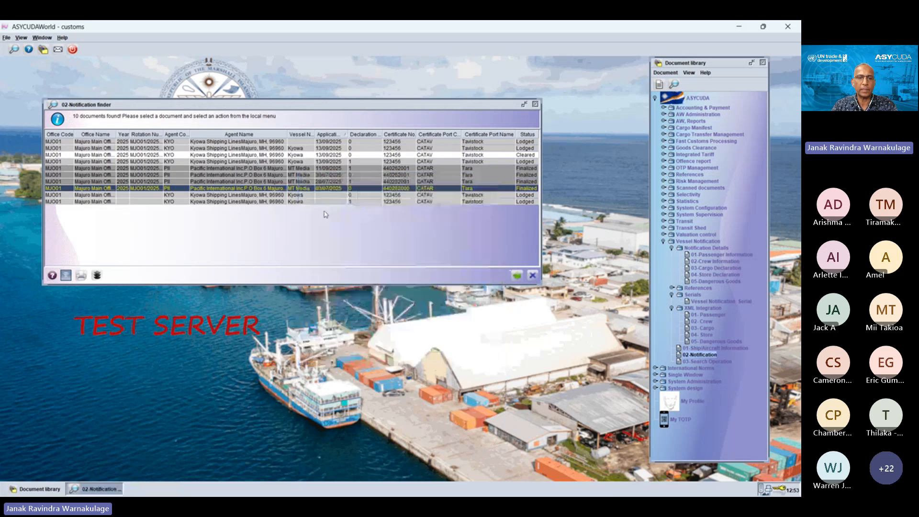
Step: Examine the detail information of the Lodged Kyowa notification dated 13/09/2025 with declaration type 0, and close it
{"action": "right_click", "coordinate": [250, 192]}
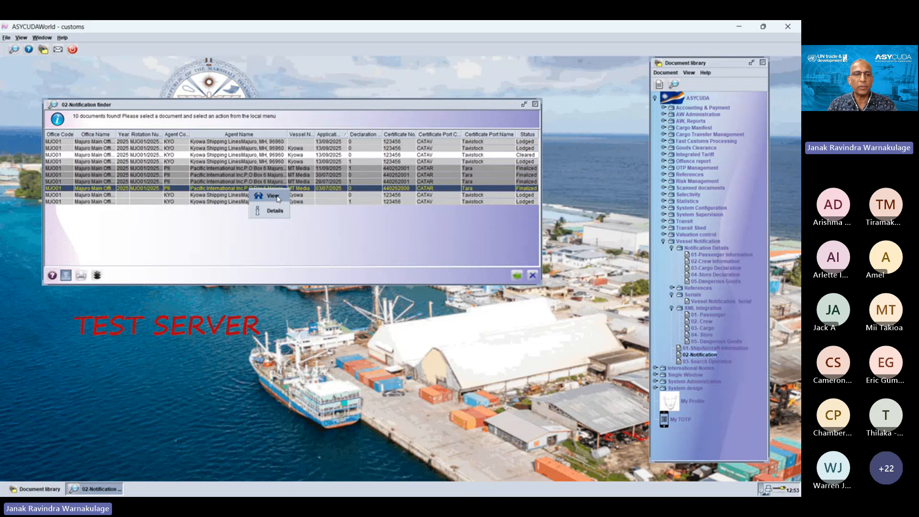
{"action": "left_click", "coordinate": [161, 181]}
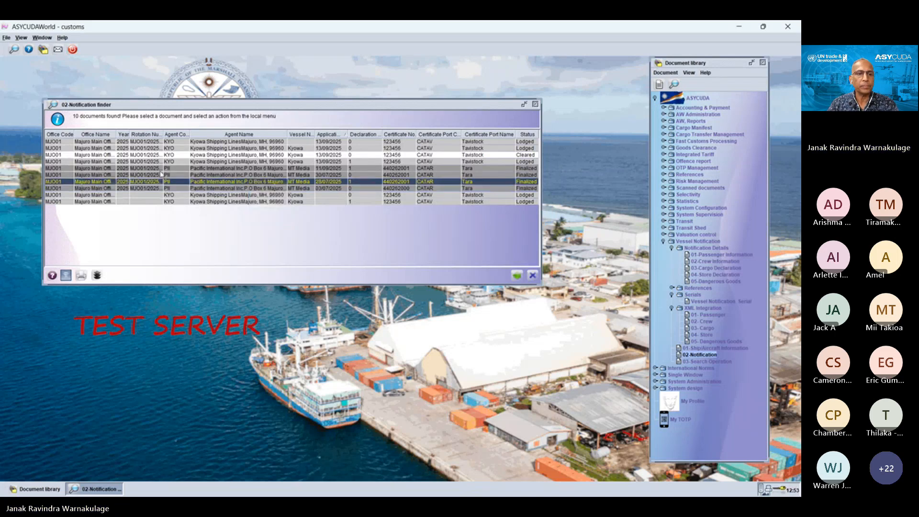
{"action": "left_click", "coordinate": [167, 149]}
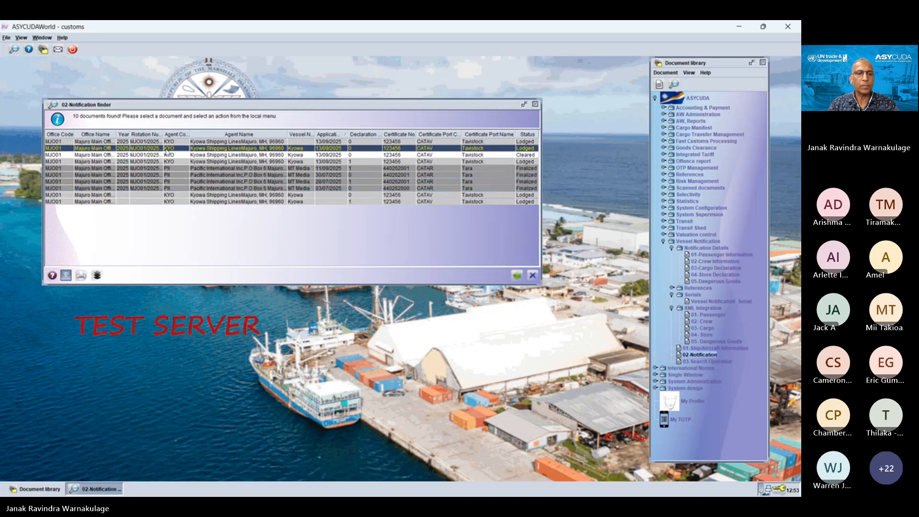
{"action": "right_click", "coordinate": [167, 149]}
{"action": "left_click", "coordinate": [201, 215]}
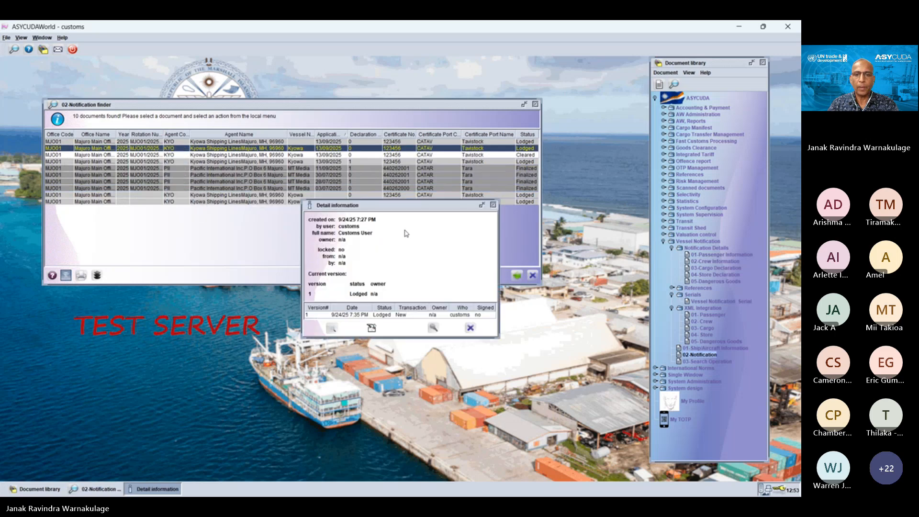
{"action": "left_click", "coordinate": [493, 207]}
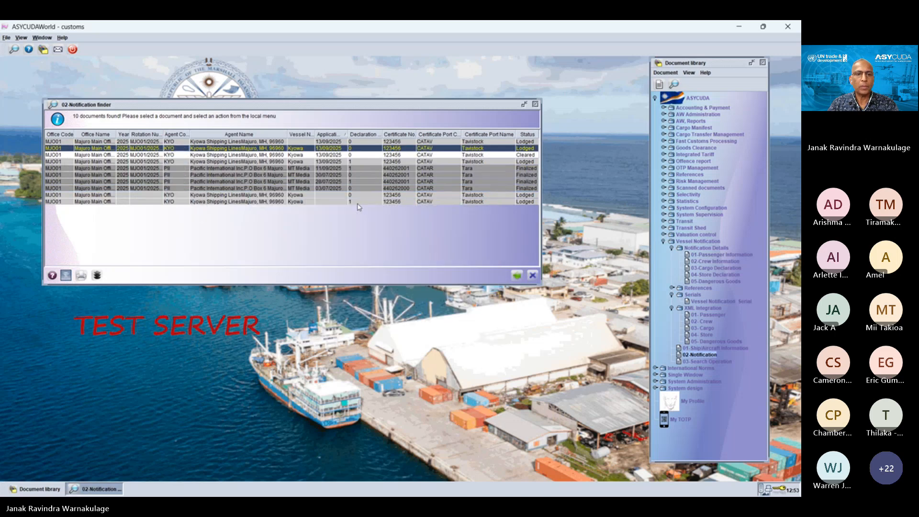
Step: Examine the detail information of the Lodged Kyowa notification dated 13/09/2025 with declaration type 1, and close it
{"action": "right_click", "coordinate": [226, 174]}
{"action": "left_click", "coordinate": [217, 164]}
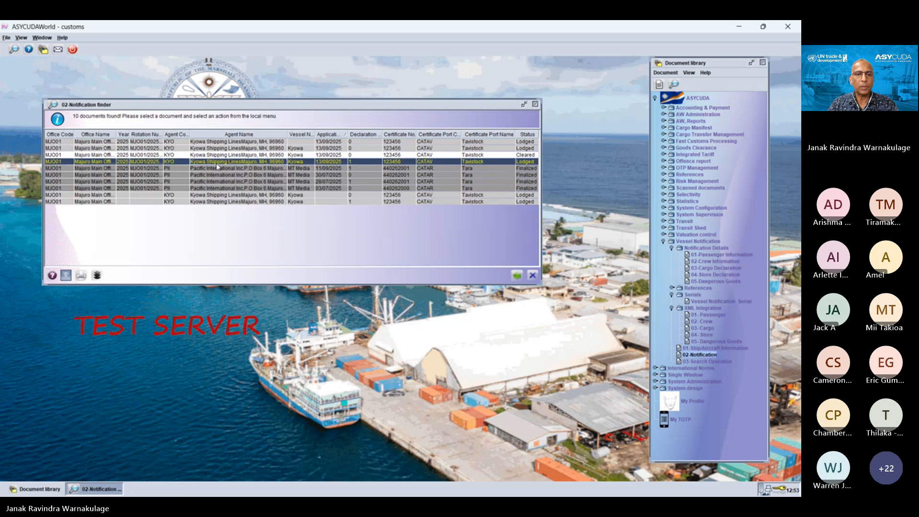
{"action": "right_click", "coordinate": [217, 166]}
{"action": "left_click", "coordinate": [241, 227]}
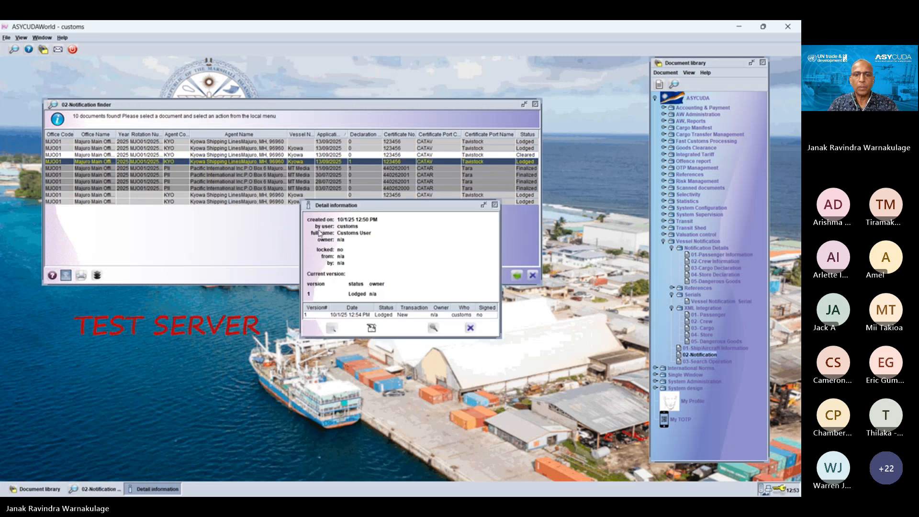
{"action": "left_click", "coordinate": [494, 207]}
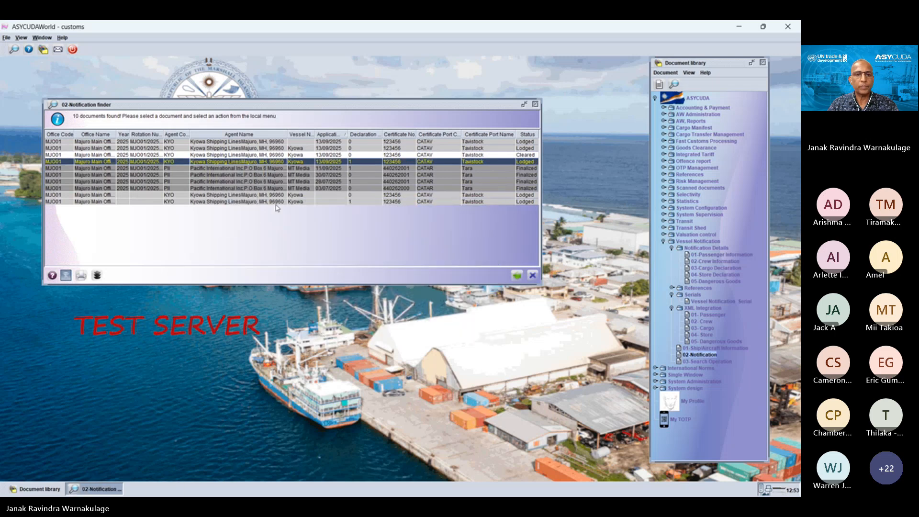
Step: Examine the details of the undated Lodged Kyowa notification with declaration type 0, and close the notification finder
{"action": "right_click", "coordinate": [232, 196]}
{"action": "left_click", "coordinate": [257, 256]}
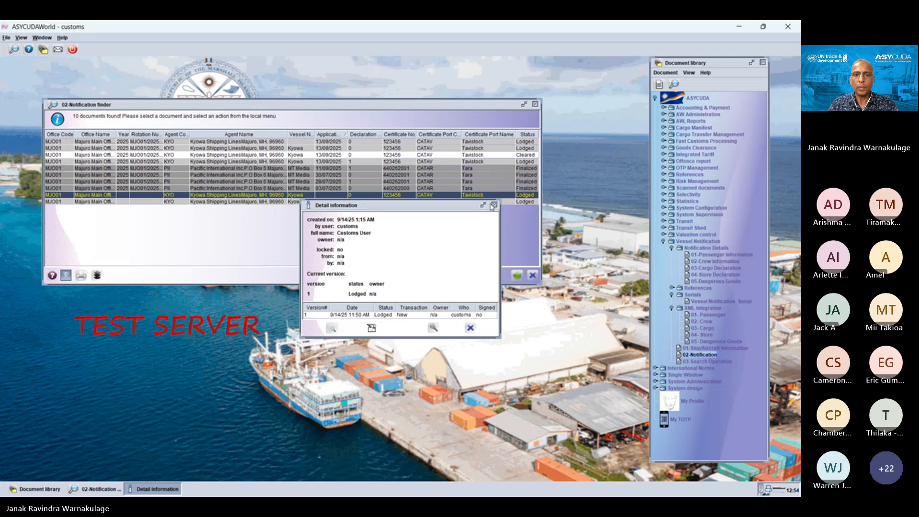
{"action": "left_click", "coordinate": [494, 205]}
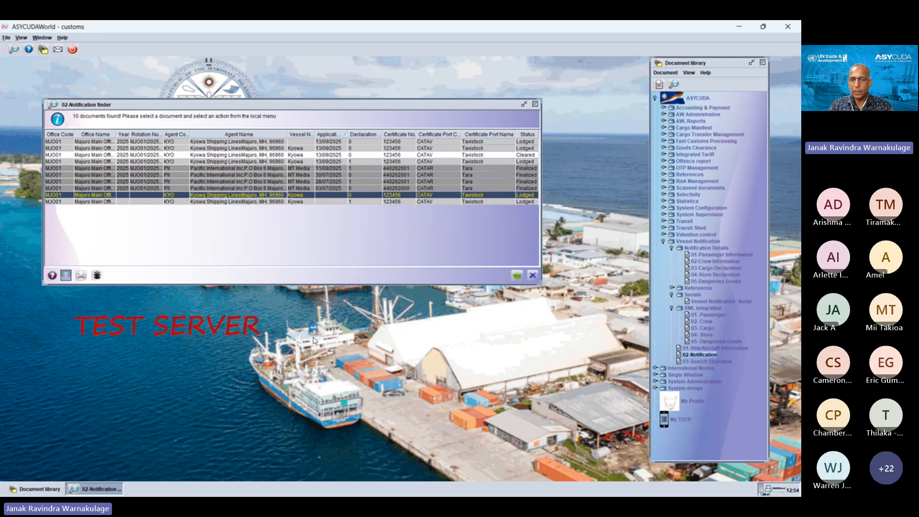
{"action": "left_click", "coordinate": [535, 105]}
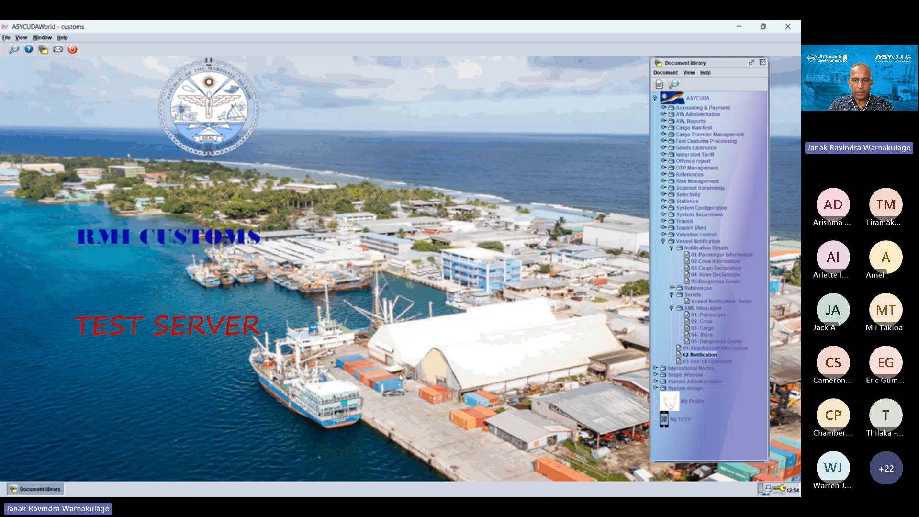